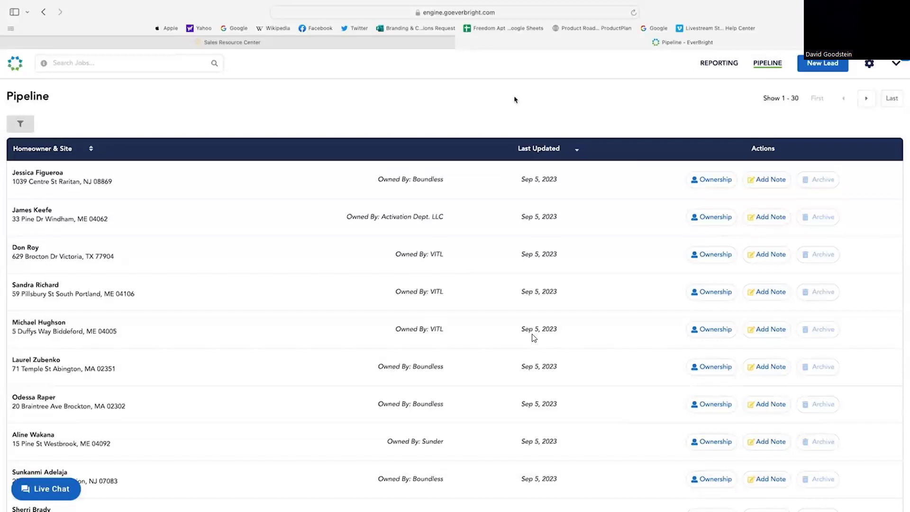
pyautogui.moveTo(525, 489)
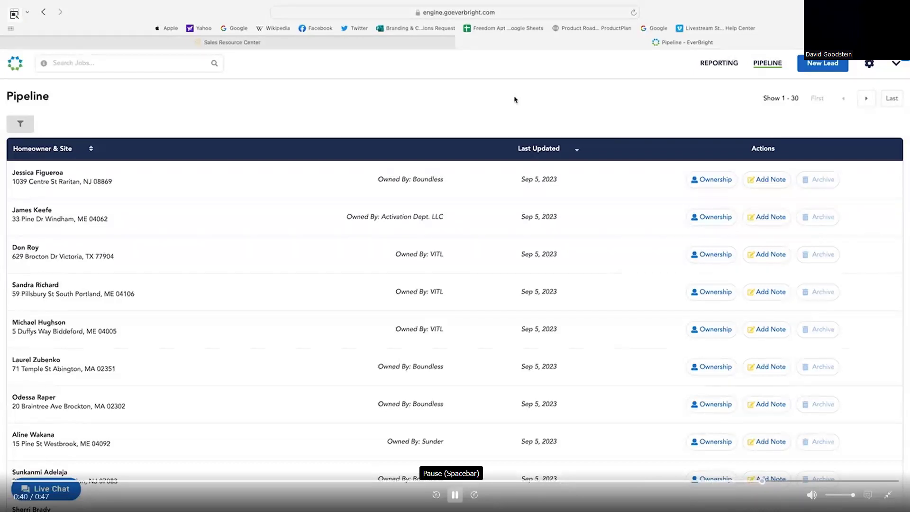
pyautogui.press('space')
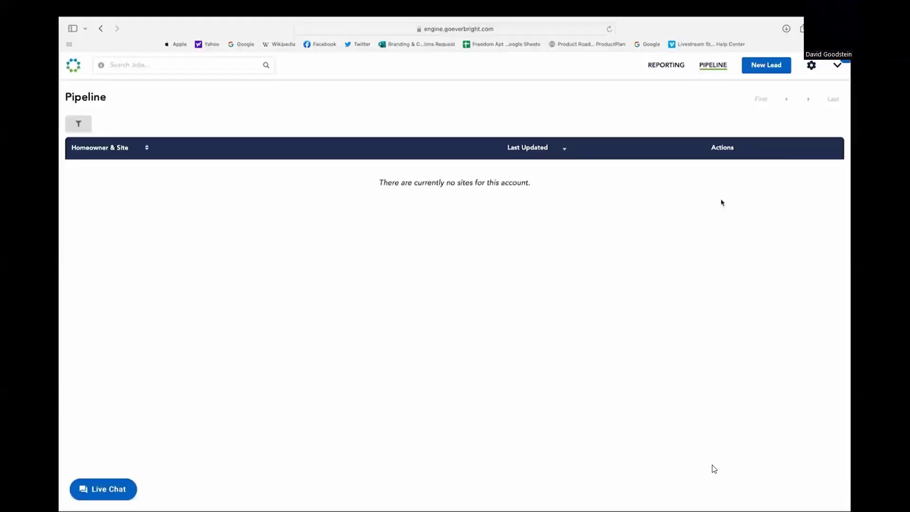
pyautogui.click(455, 495)
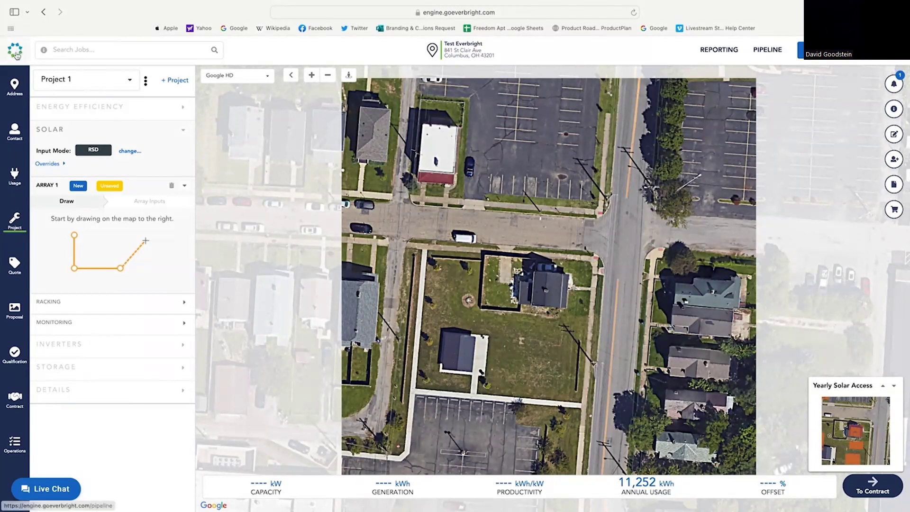
# Step: Open the site's usage information and check which utility companies are available
pyautogui.click(14, 181)
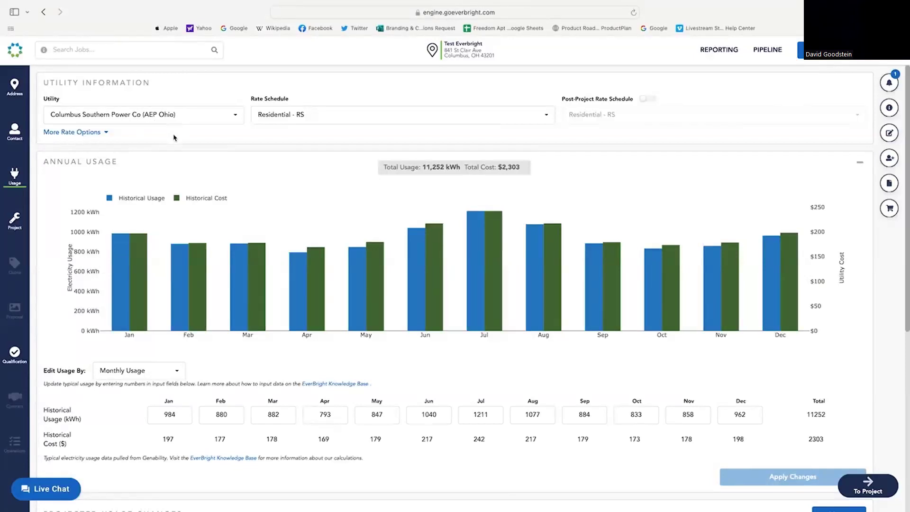
pyautogui.click(189, 115)
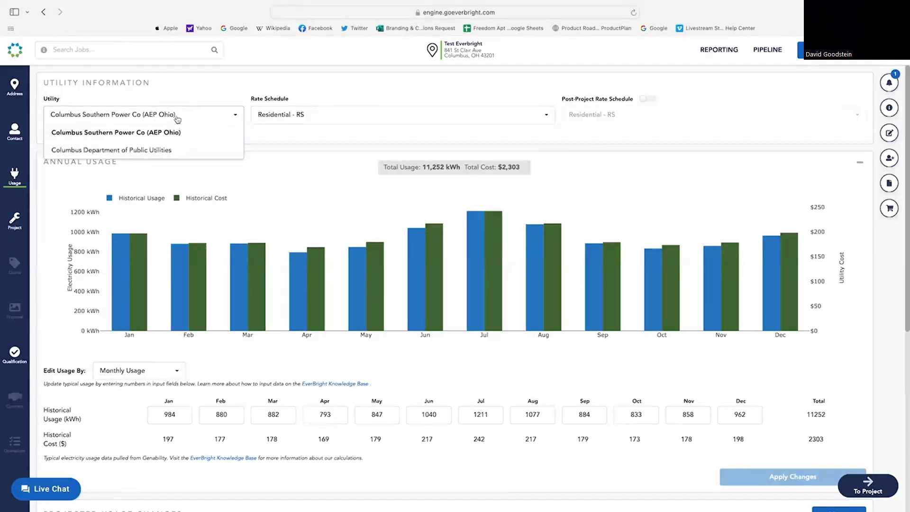
pyautogui.click(192, 94)
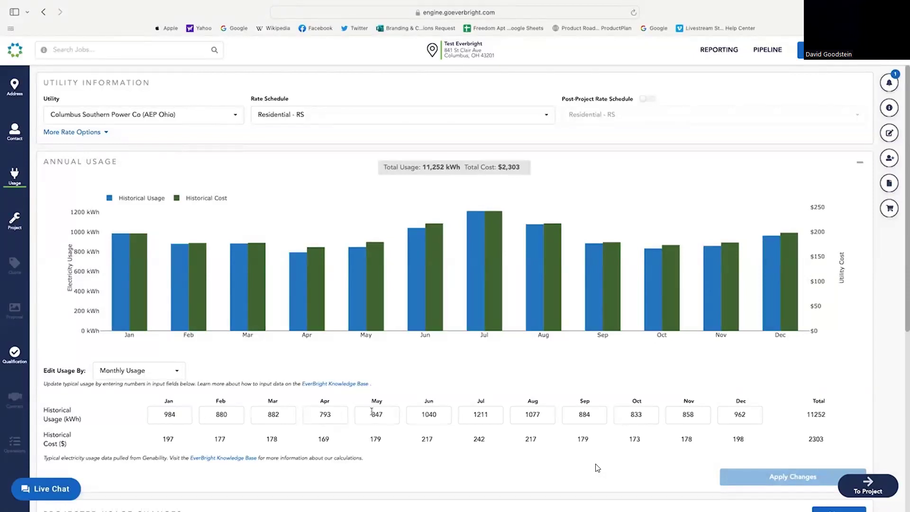
# Step: Set January's historical usage to 1101 kWh and apply the change to the annual usage
pyautogui.moveTo(191, 416); pyautogui.dragTo(159, 415)
pyautogui.write('1101')
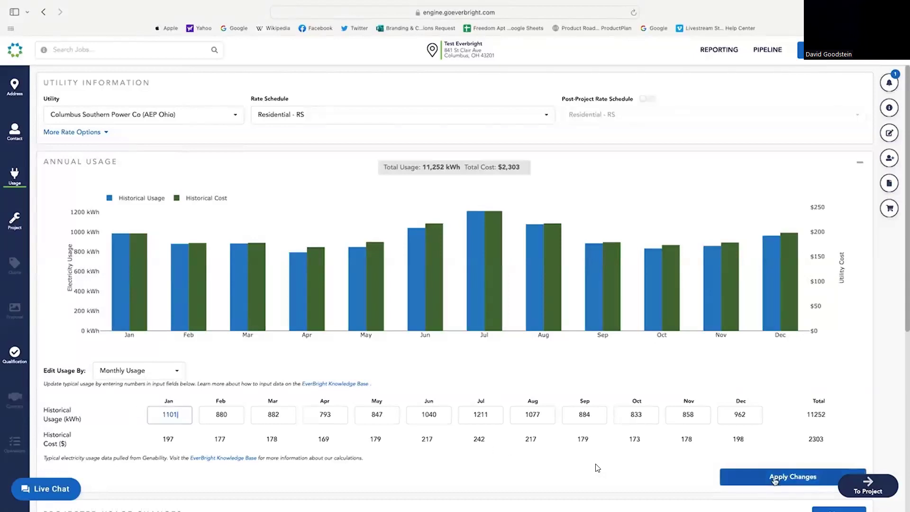
pyautogui.click(778, 475)
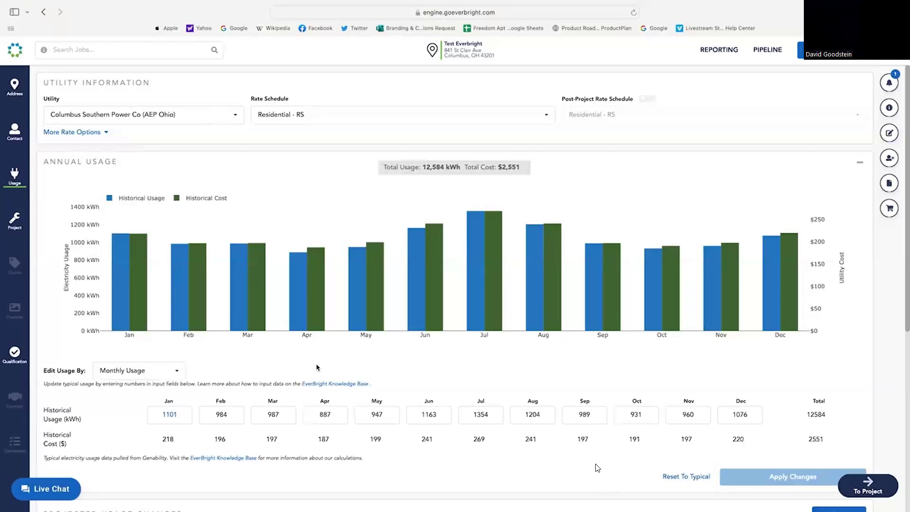
# Step: Expand the additional rate options and choose Custom Rate as the rate schedule
pyautogui.click(86, 134)
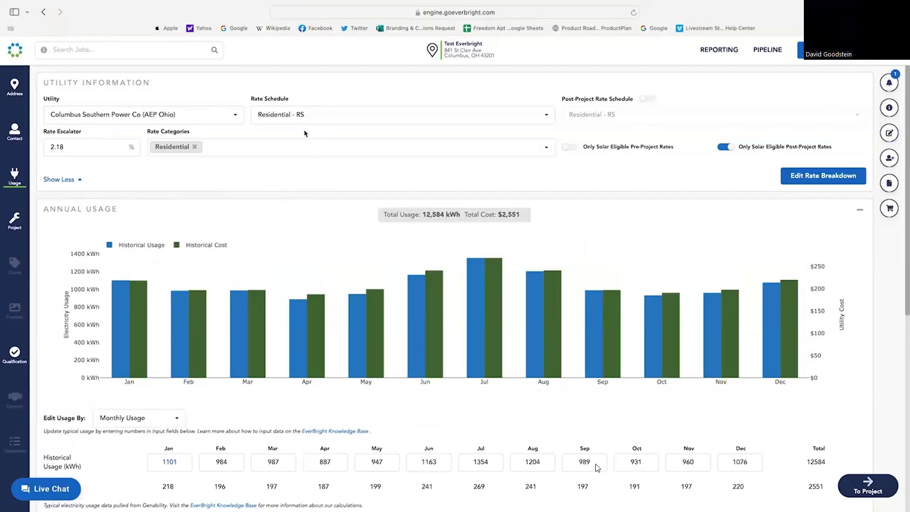
pyautogui.click(302, 116)
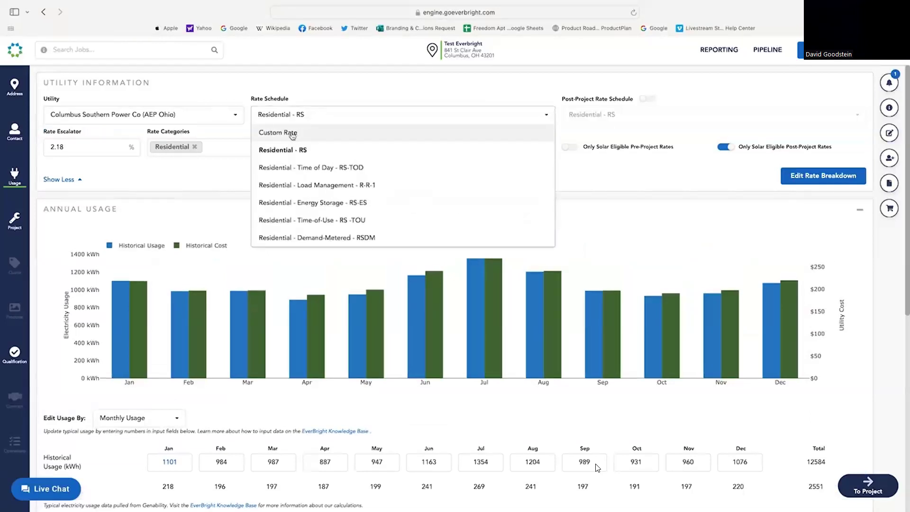
pyautogui.click(292, 135)
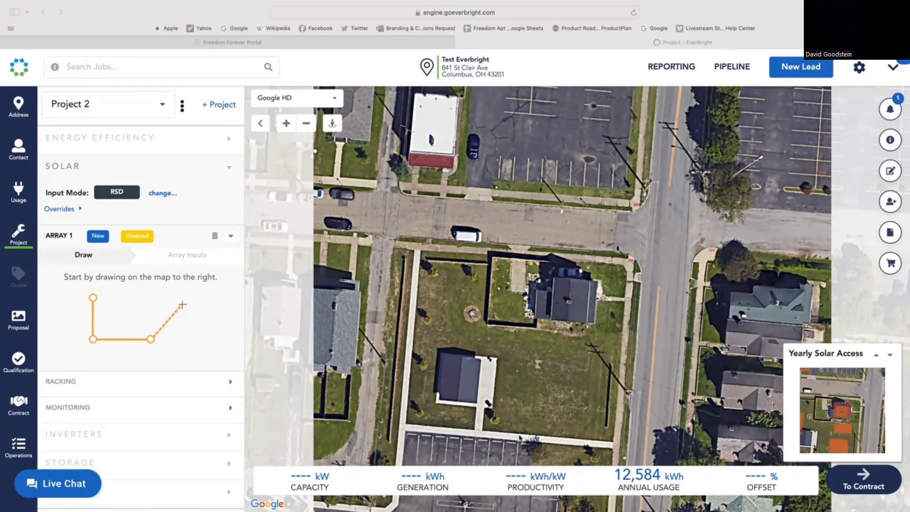
# Step: Enlarge the Yearly Solar Access map to examine the roof's shading and collapse it again
pyautogui.click(878, 359)
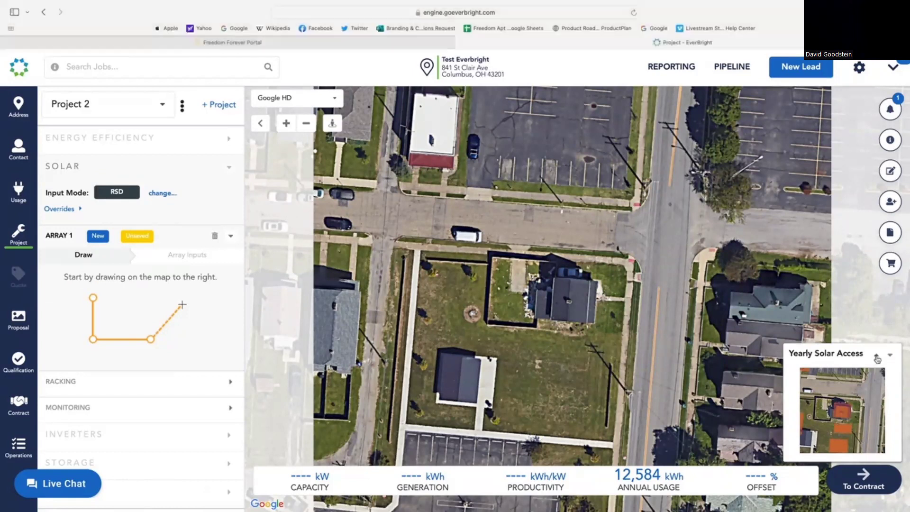
pyautogui.click(877, 359)
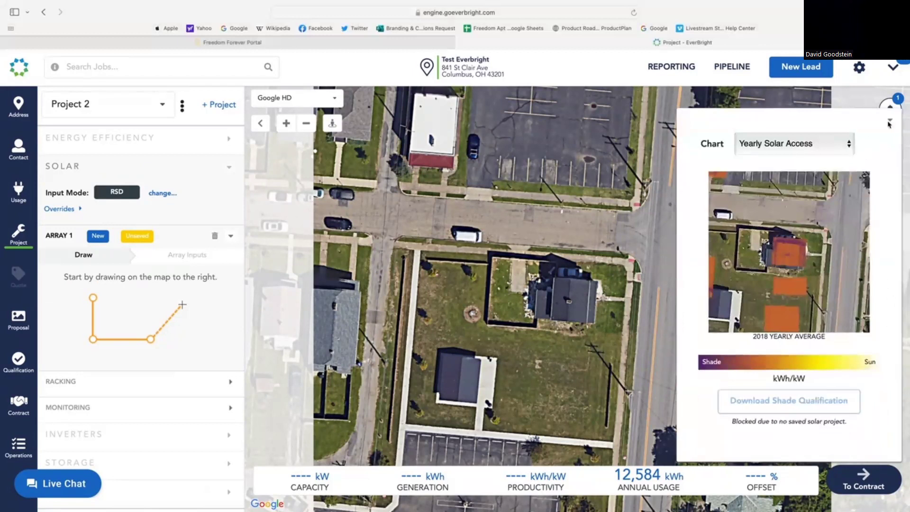
pyautogui.click(890, 136)
# Step: Outline Array 1 as a closed four-sided shape over the east half of the house's main roof
pyautogui.scroll(-3, 618, 324)
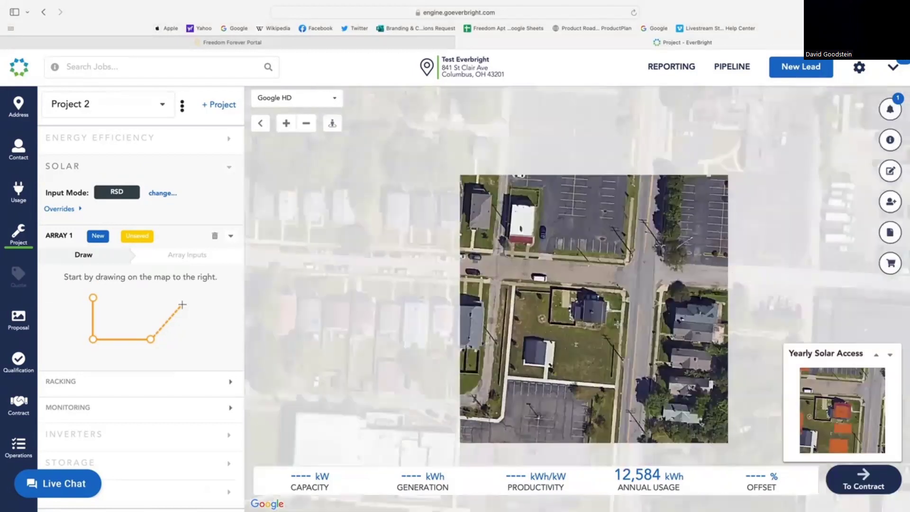
pyautogui.scroll(2, 618, 324)
pyautogui.scroll(4, 618, 324)
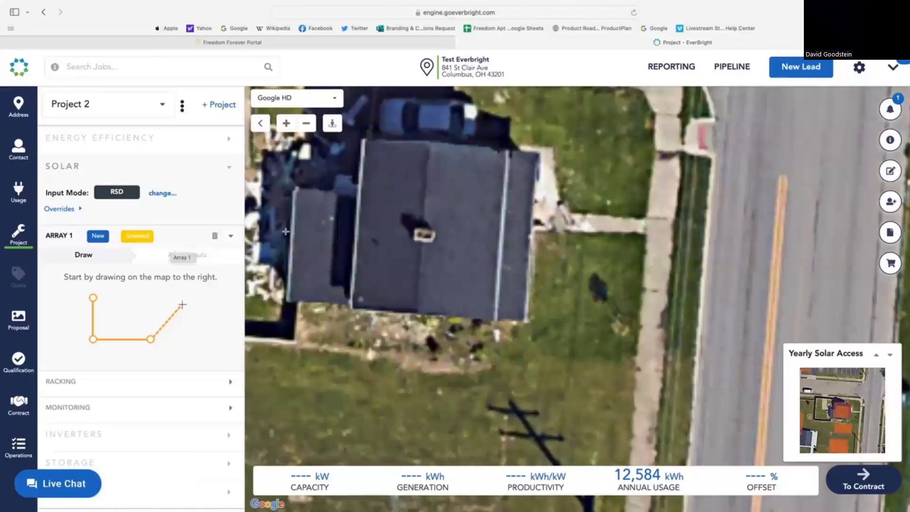
pyautogui.click(428, 144)
pyautogui.click(507, 151)
pyautogui.click(495, 321)
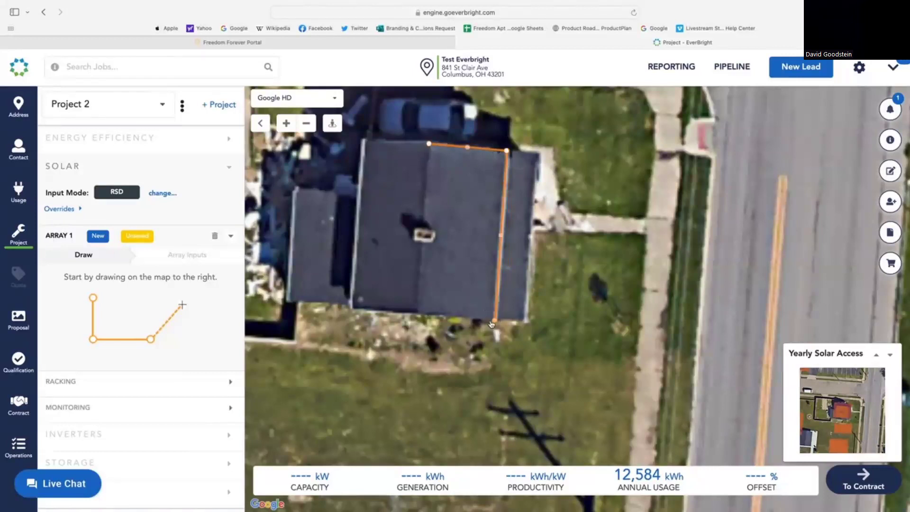
pyautogui.click(417, 314)
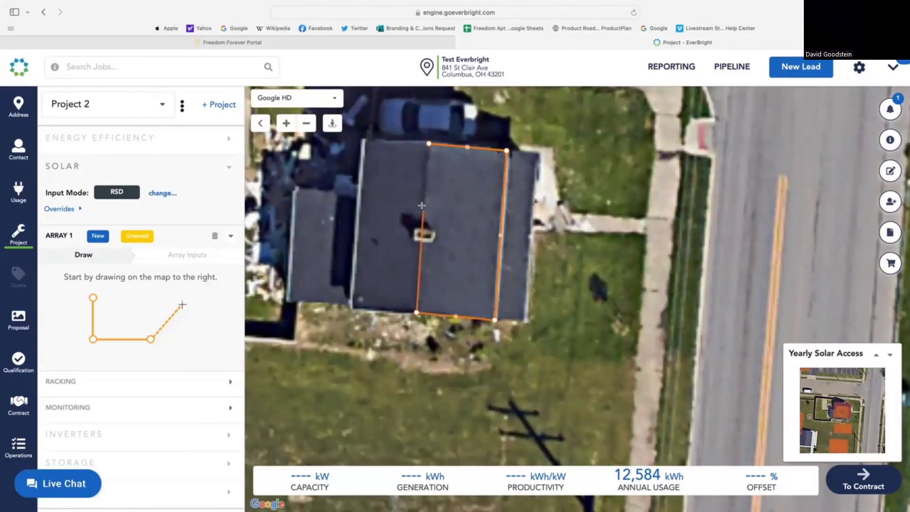
pyautogui.click(428, 145)
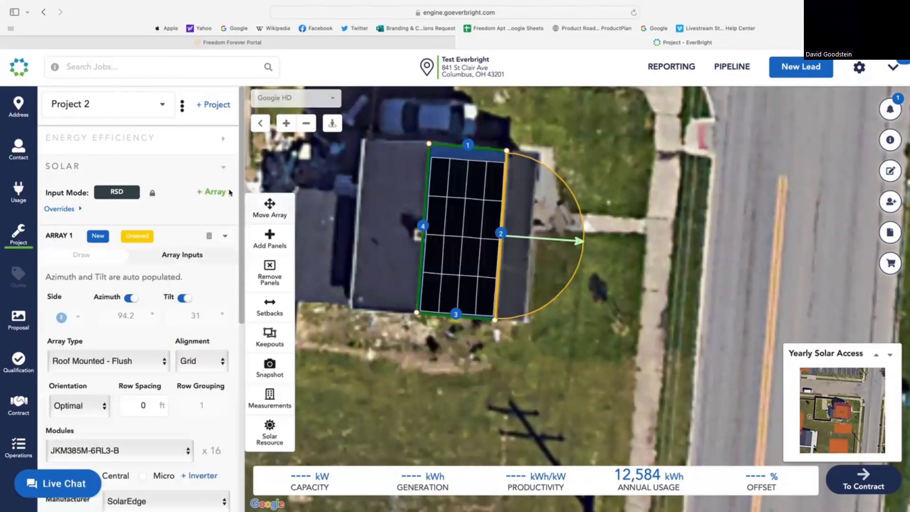
# Step: Check which solar modules are available for Array 1, keeping the current selection
pyautogui.scroll(-2, 98, 403)
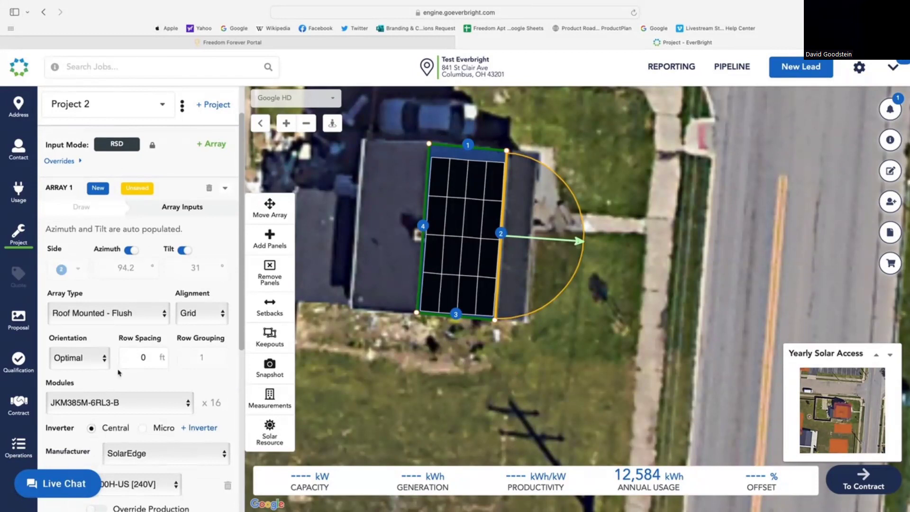
pyautogui.click(110, 404)
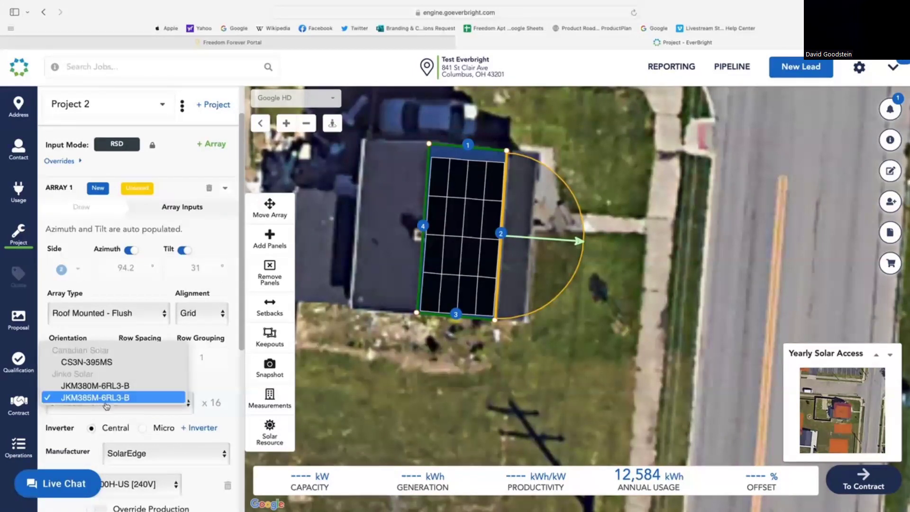
pyautogui.click(207, 387)
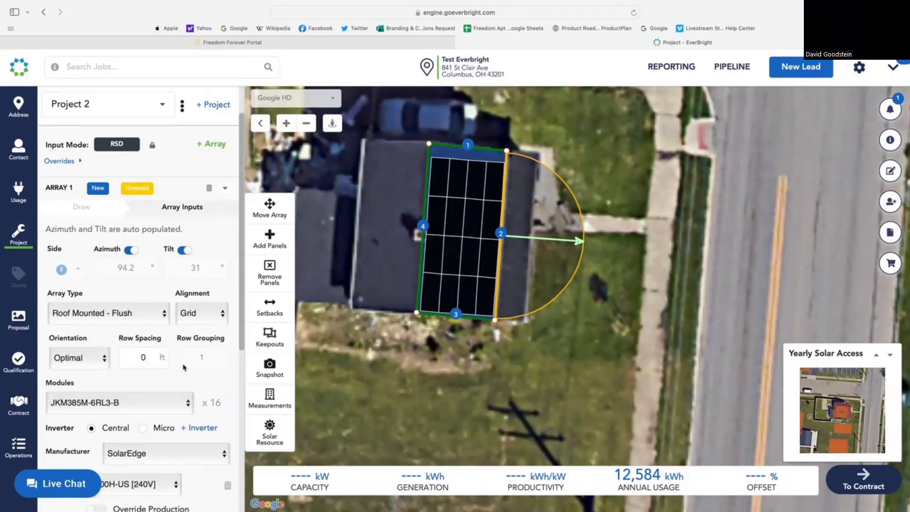
# Step: Add a rectangular keepout around the chimney on the roof ridge
pyautogui.click(269, 337)
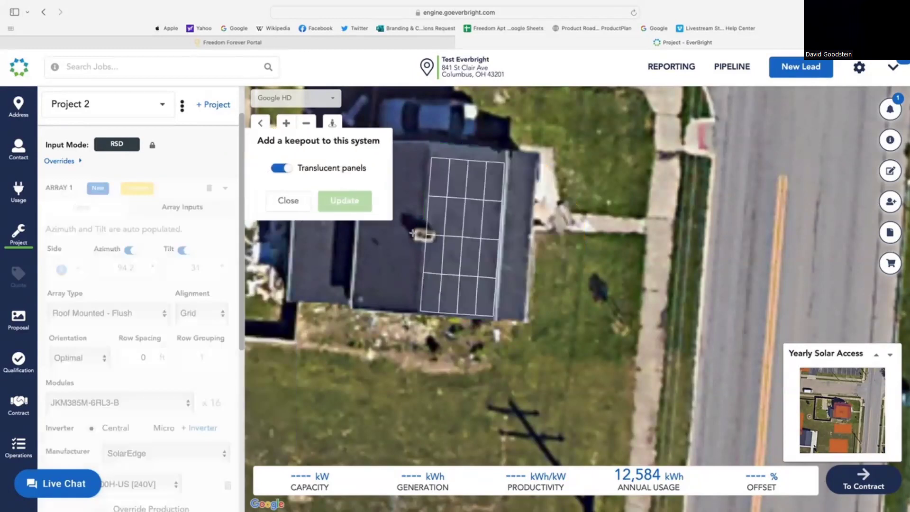
pyautogui.click(413, 227)
pyautogui.click(412, 242)
pyautogui.click(435, 243)
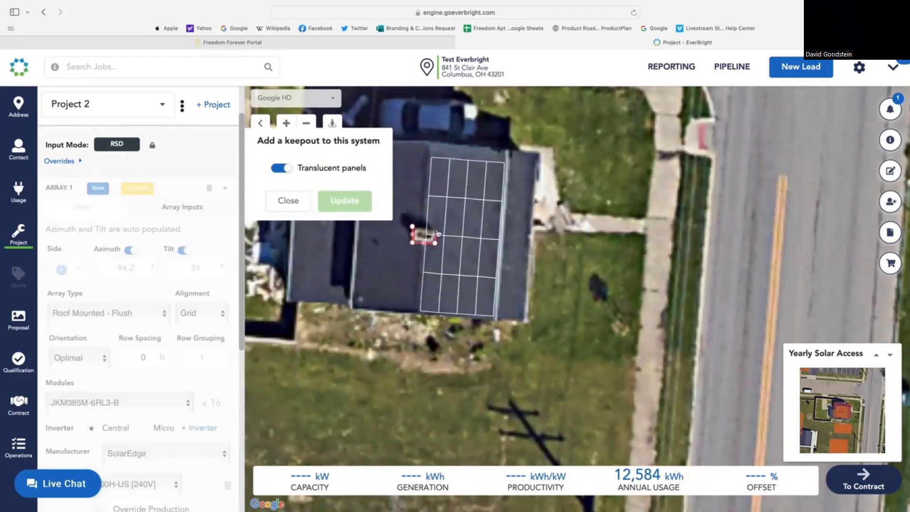
pyautogui.click(435, 227)
pyautogui.click(413, 226)
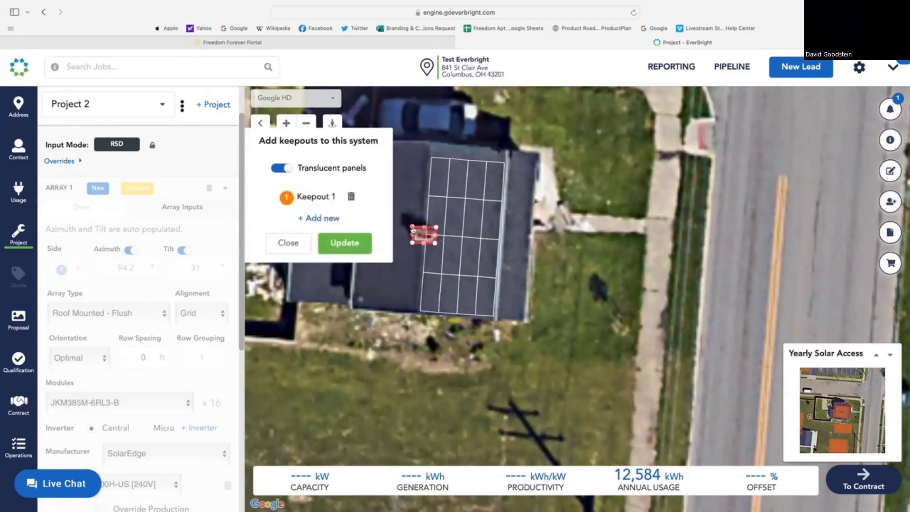
# Step: Add a second small keepout at the main roof's southwest corner and update the system with both keepouts
pyautogui.click(322, 218)
pyautogui.click(356, 293)
pyautogui.click(357, 302)
pyautogui.click(364, 303)
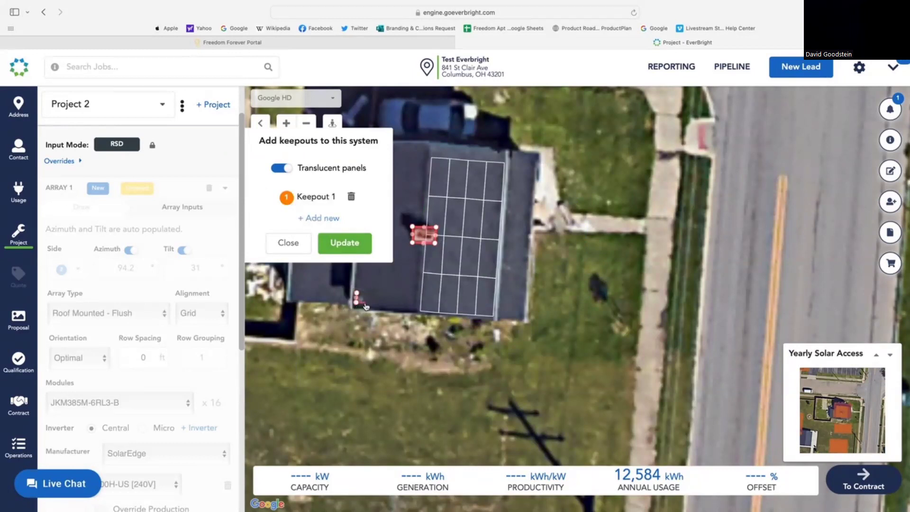
pyautogui.click(365, 288)
pyautogui.click(356, 292)
pyautogui.click(343, 271)
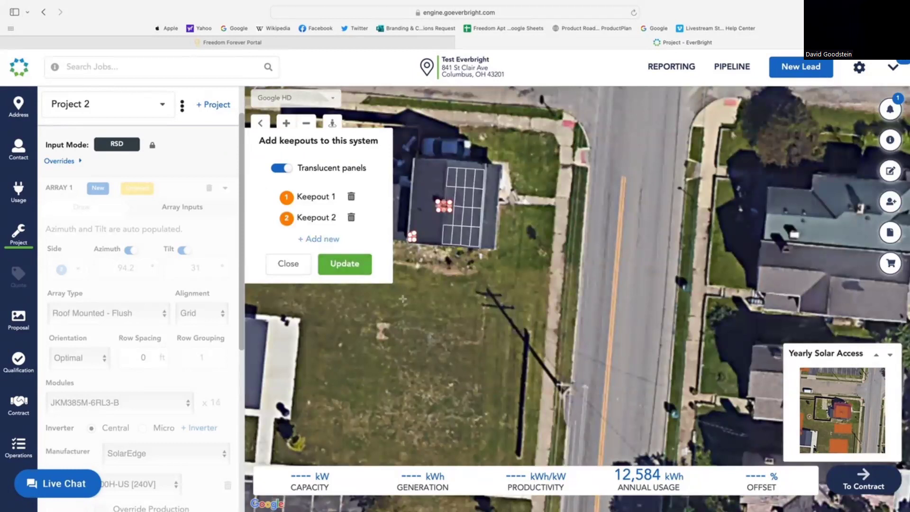
pyautogui.click(290, 266)
# Step: Calculate Array 1's production and review its array inputs
pyautogui.scroll(-3, 192, 375)
pyautogui.scroll(-1, 192, 374)
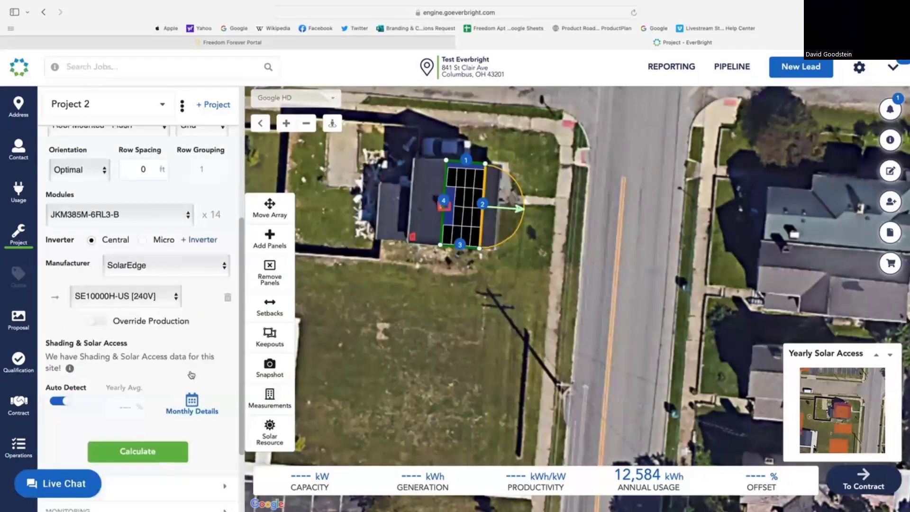
pyautogui.click(143, 451)
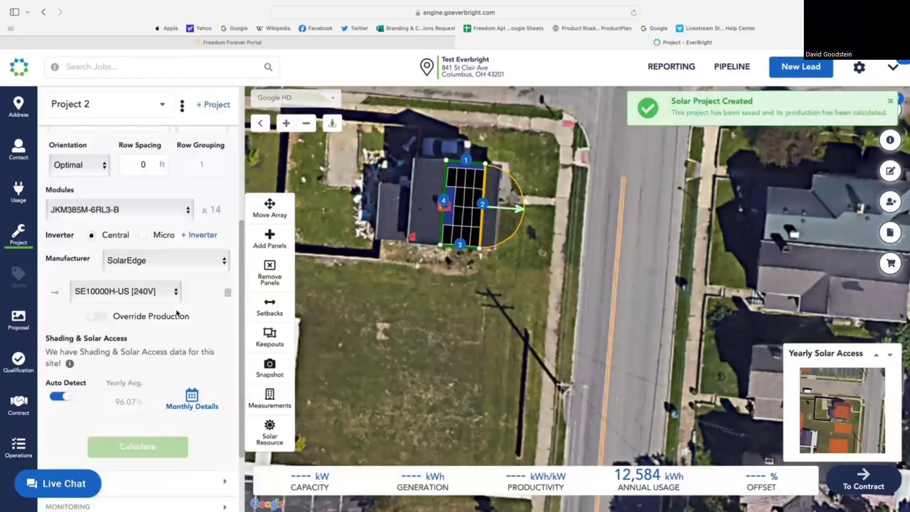
pyautogui.scroll(-1, 178, 313)
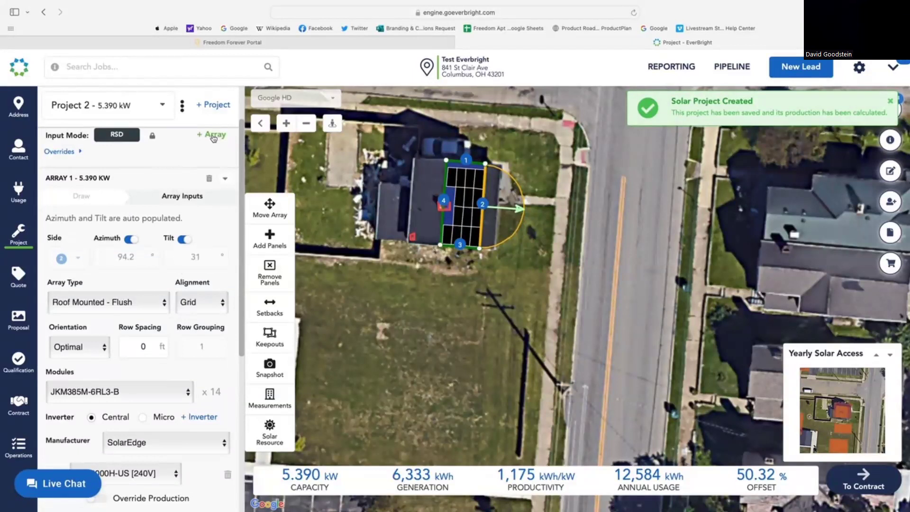
pyautogui.scroll(-3, 189, 284)
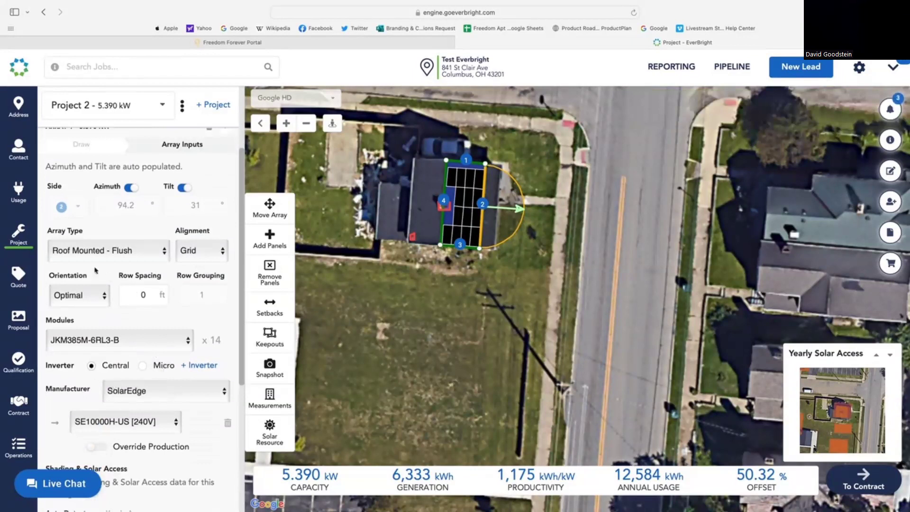
pyautogui.scroll(3, 71, 192)
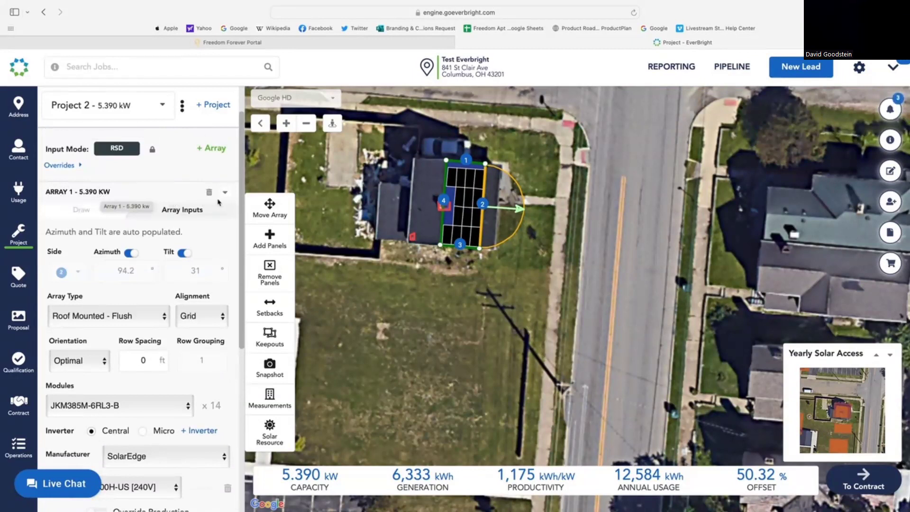
# Step: Add a second array and outline it as a closed four-sided shape over the main roof's west half
pyautogui.click(213, 149)
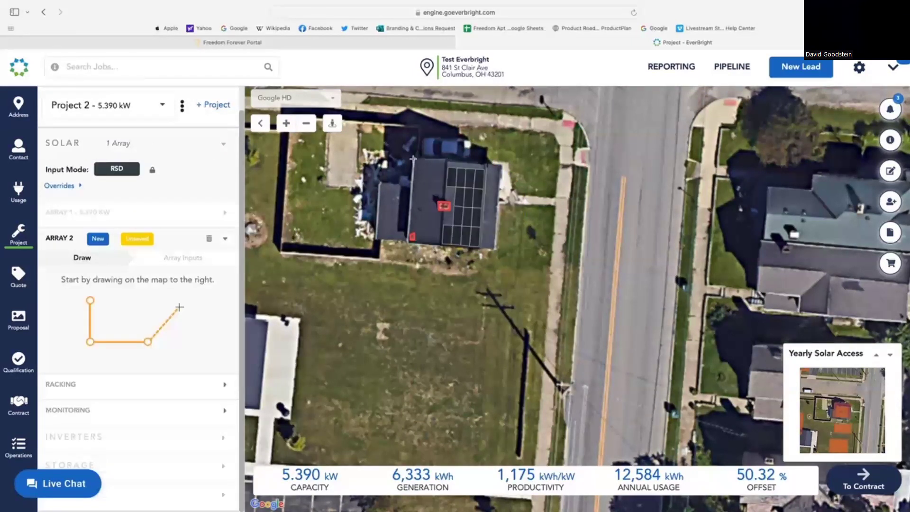
pyautogui.click(415, 158)
pyautogui.click(444, 159)
pyautogui.click(439, 244)
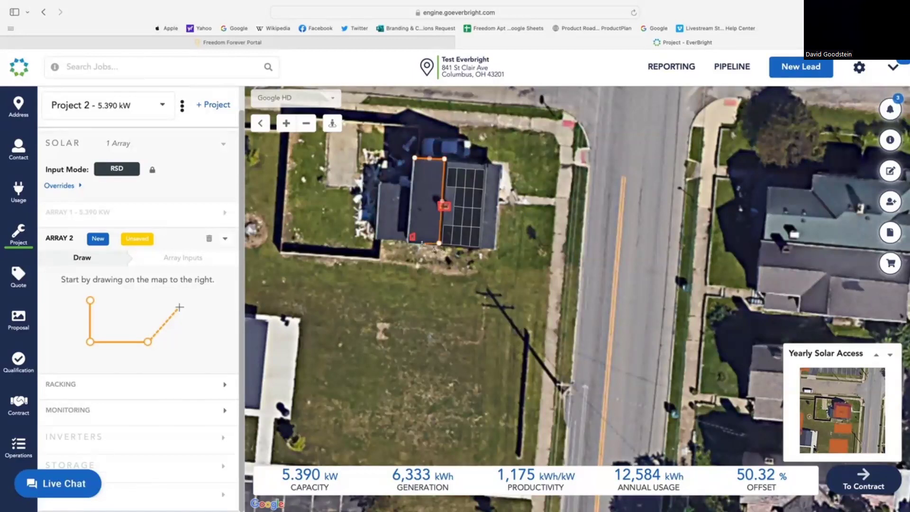
pyautogui.click(410, 244)
pyautogui.click(415, 161)
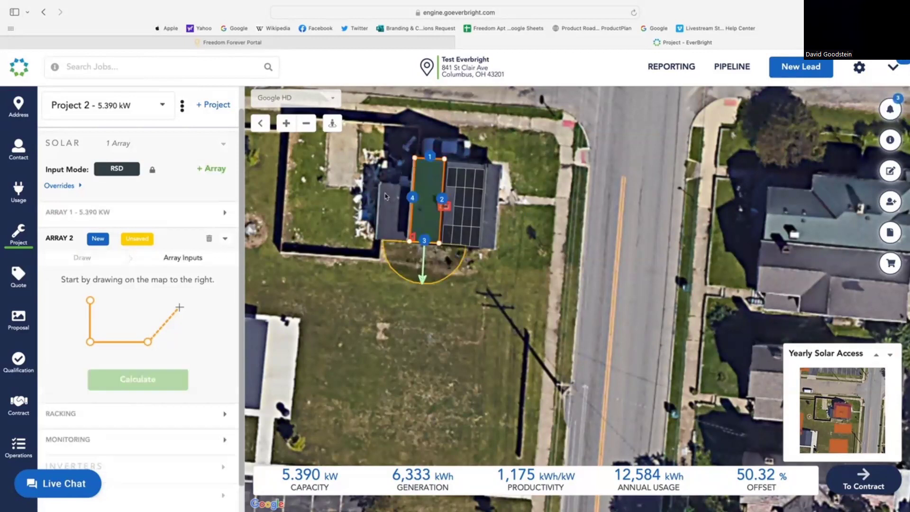
pyautogui.scroll(-3, 199, 413)
pyautogui.scroll(-5, 207, 416)
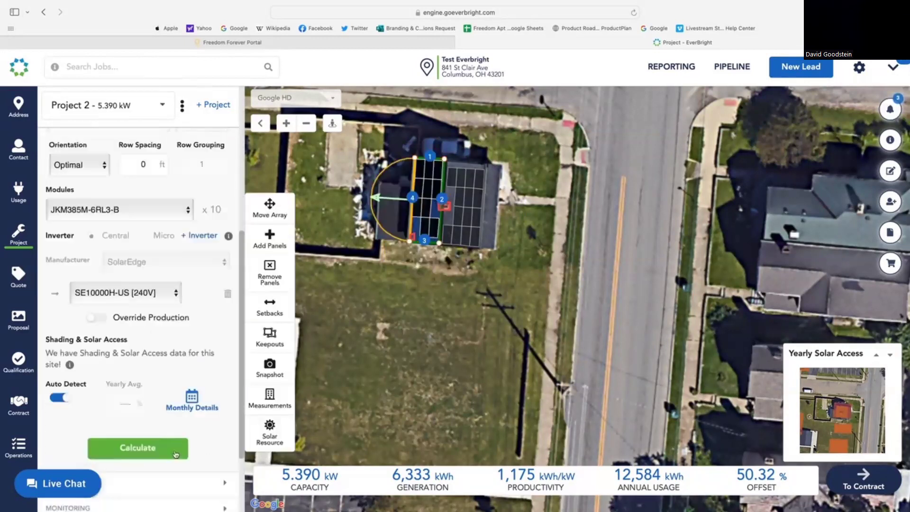
# Step: Calculate Array 2's production and enlarge the yearly solar access chart for a look
pyautogui.click(153, 421)
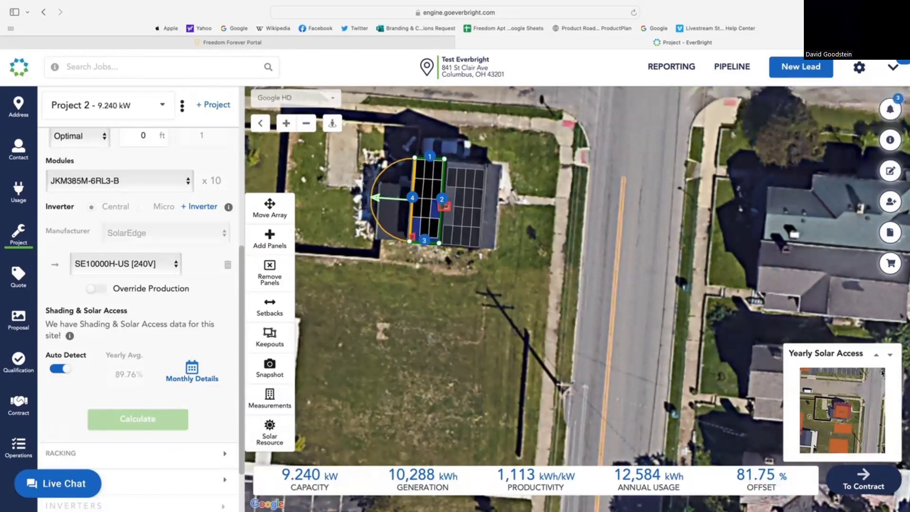
pyautogui.click(877, 359)
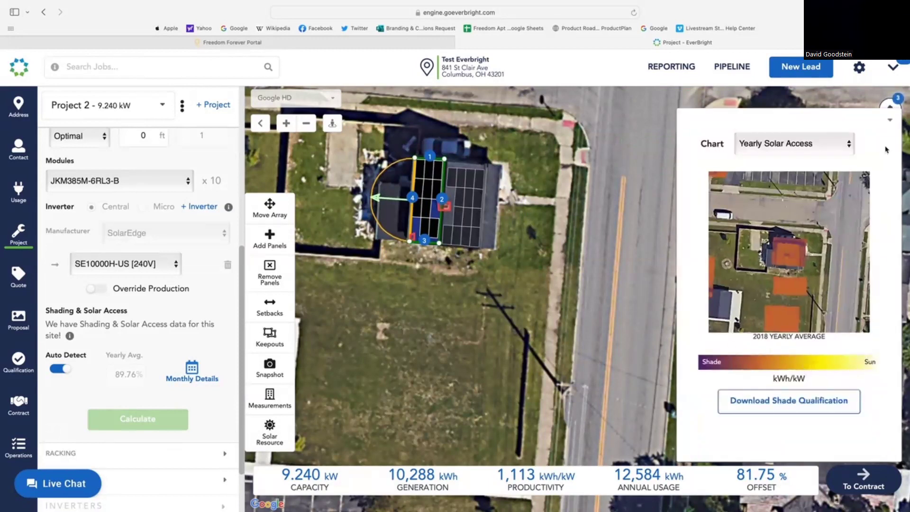
pyautogui.click(891, 122)
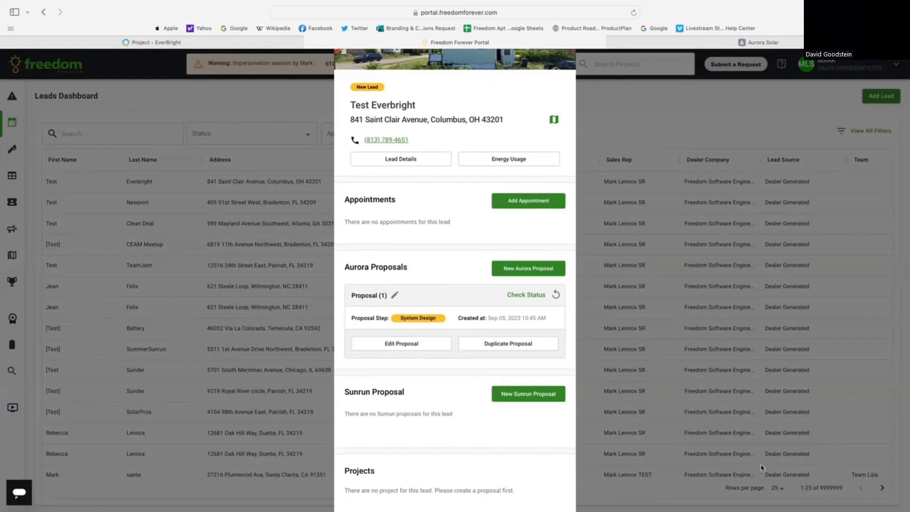
# Step: Switch to the Freedom Forever portal, edit the lead's Aurora proposal and open Aurora's support live chat
pyautogui.click(384, 347)
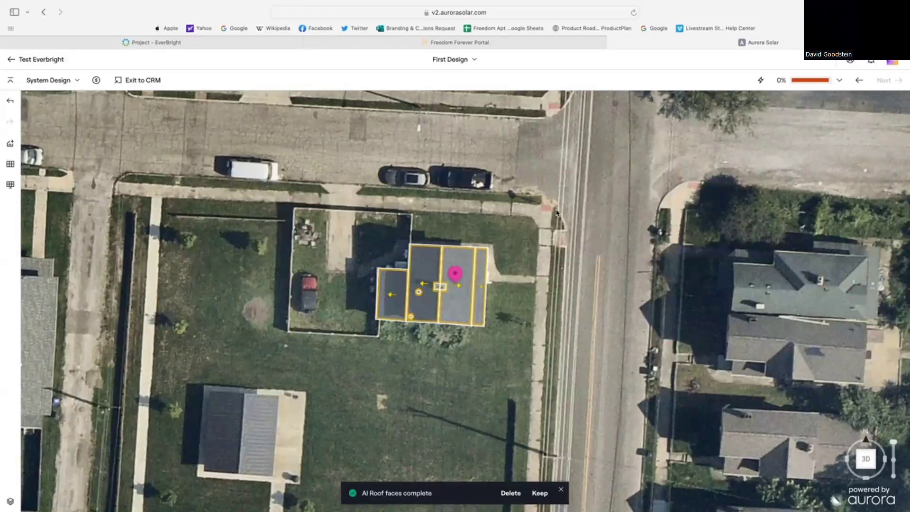
pyautogui.click(850, 62)
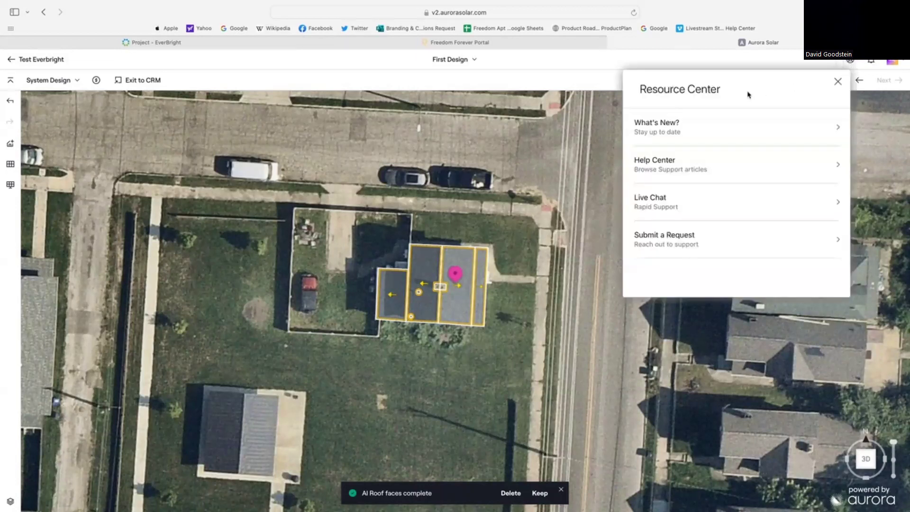
pyautogui.click(660, 207)
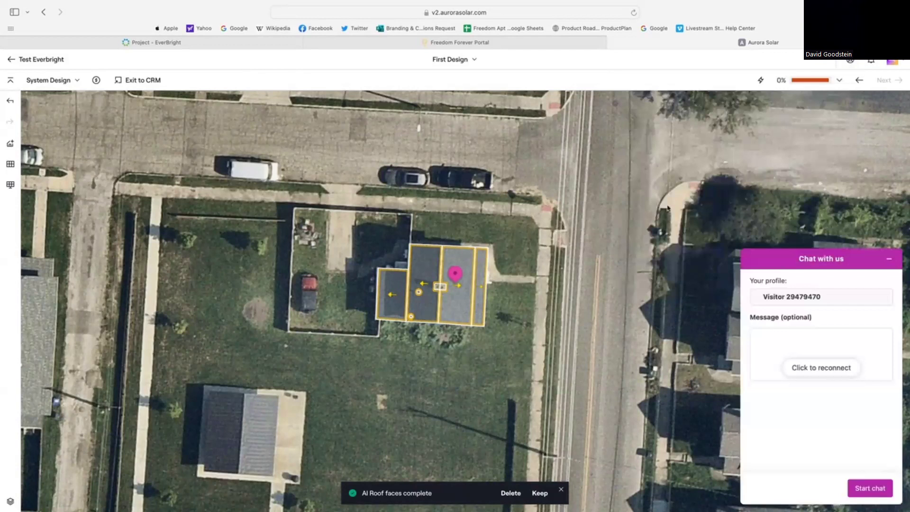
# Step: Start the support chat with the message "Shade report requested" and open the shade report image support sends
pyautogui.click(768, 344)
pyautogui.write('Shade report requested')
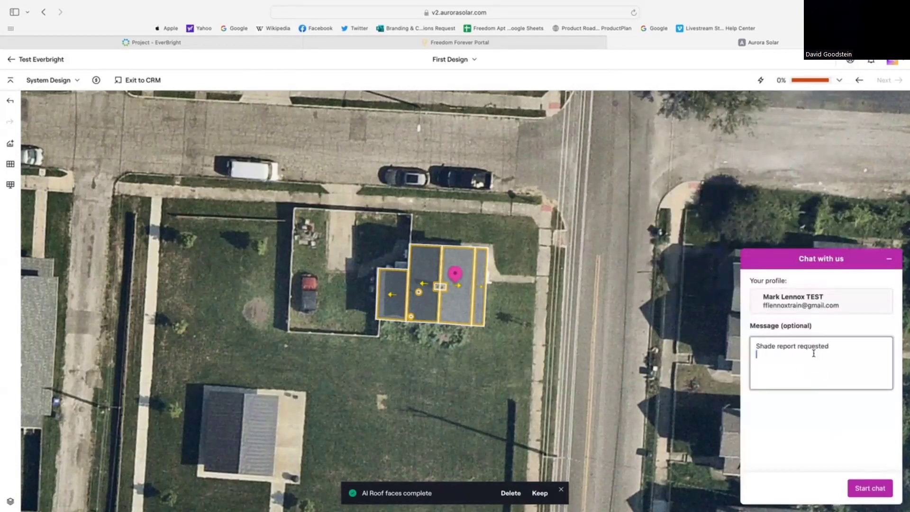
pyautogui.click(866, 496)
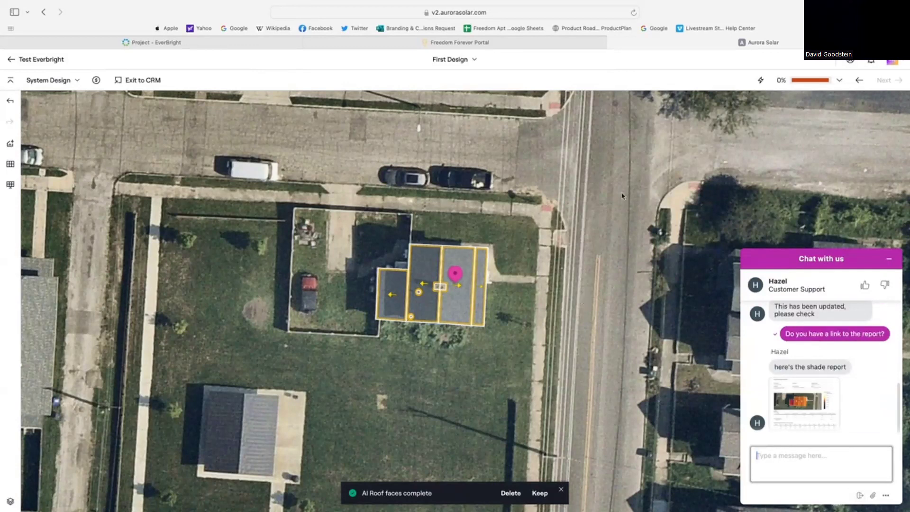
pyautogui.click(810, 383)
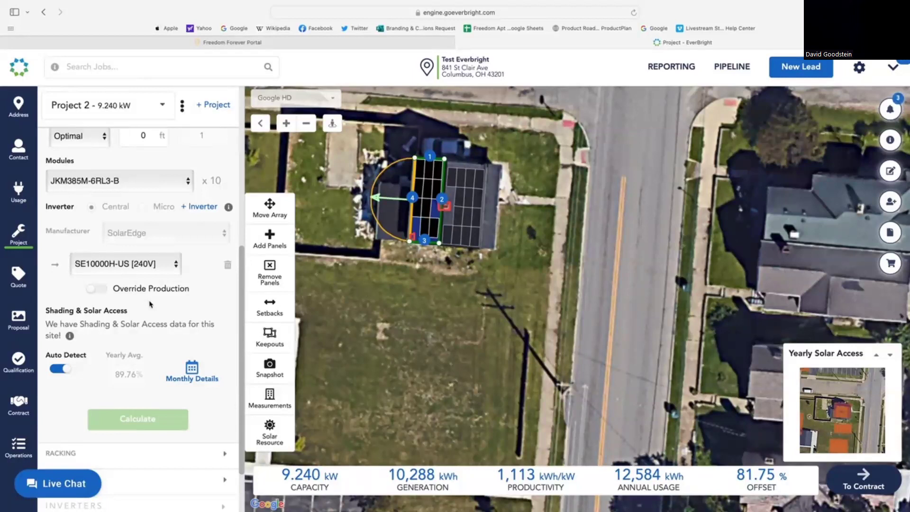
# Step: Back in EverBright, open Array 1's inputs and turn off automatic detection of shading and solar access
pyautogui.scroll(10, 67, 374)
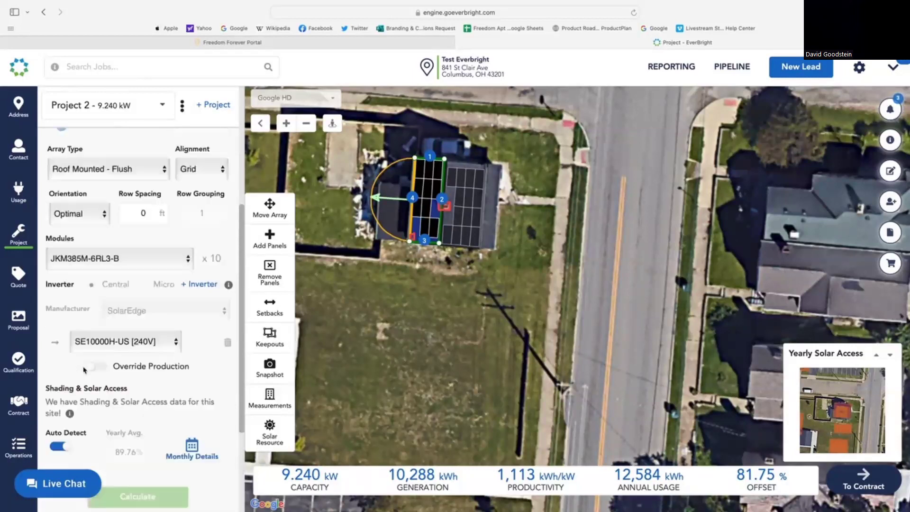
pyautogui.click(223, 240)
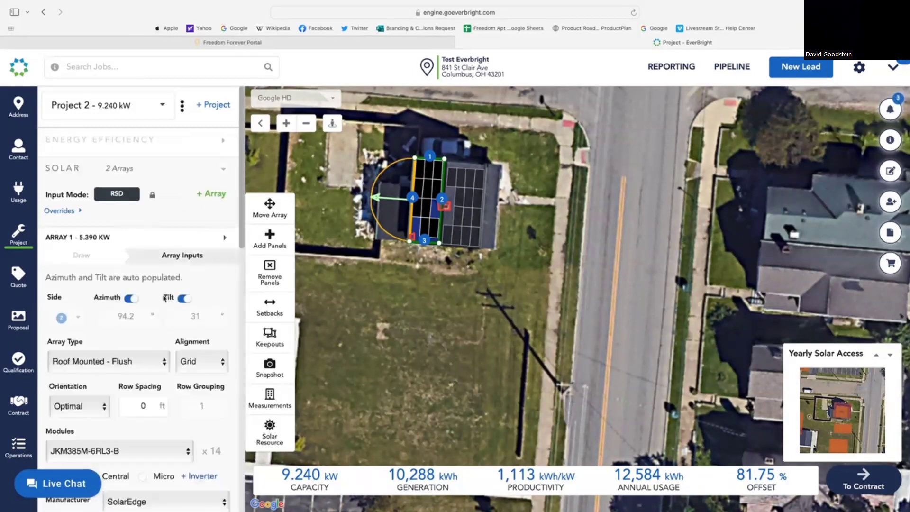
pyautogui.scroll(-10, 130, 327)
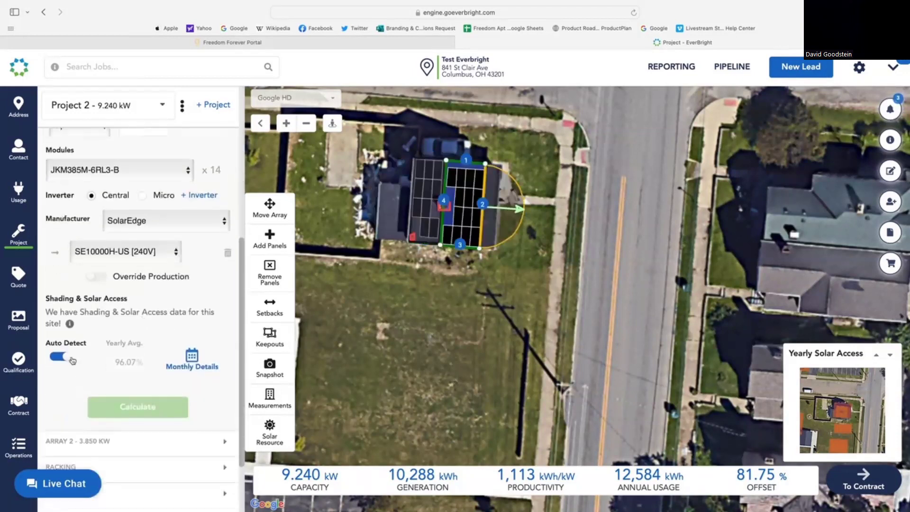
pyautogui.scroll(3, 71, 360)
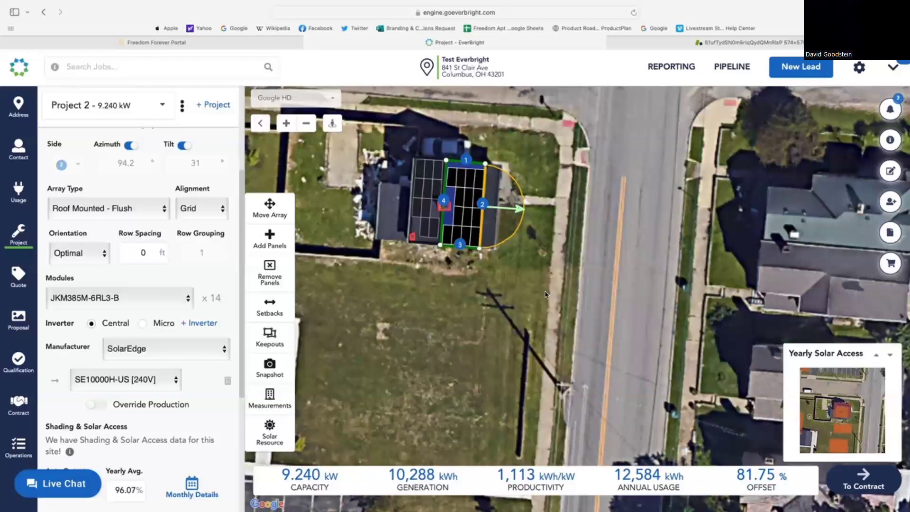
# Step: Check Array 1's value in the Aurora shade report, set its yearly average solar access to 83% and recalculate
pyautogui.click(667, 45)
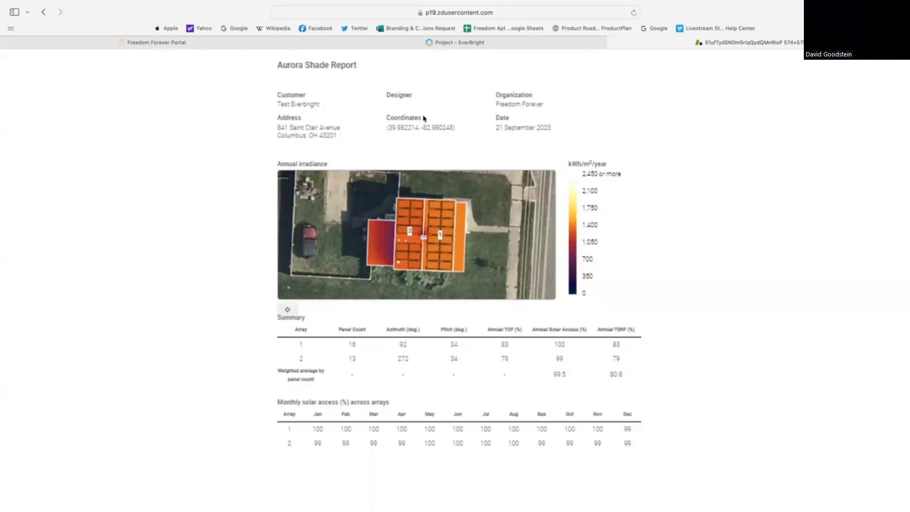
pyautogui.click(393, 46)
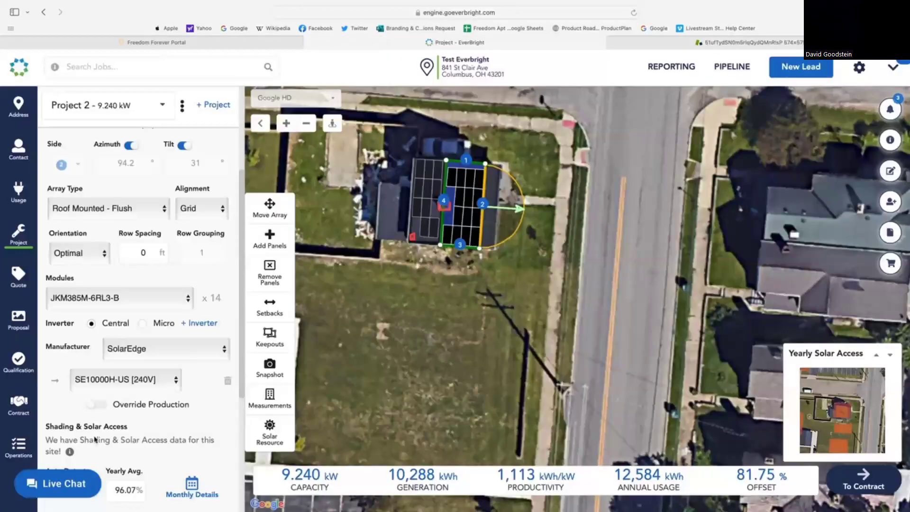
pyautogui.scroll(-3, 167, 435)
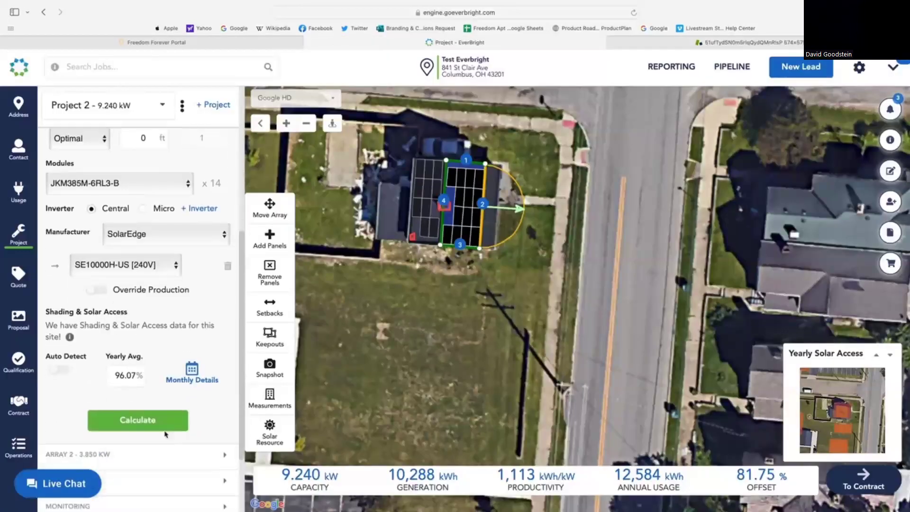
pyautogui.doubleClick(118, 375)
pyautogui.write('83')
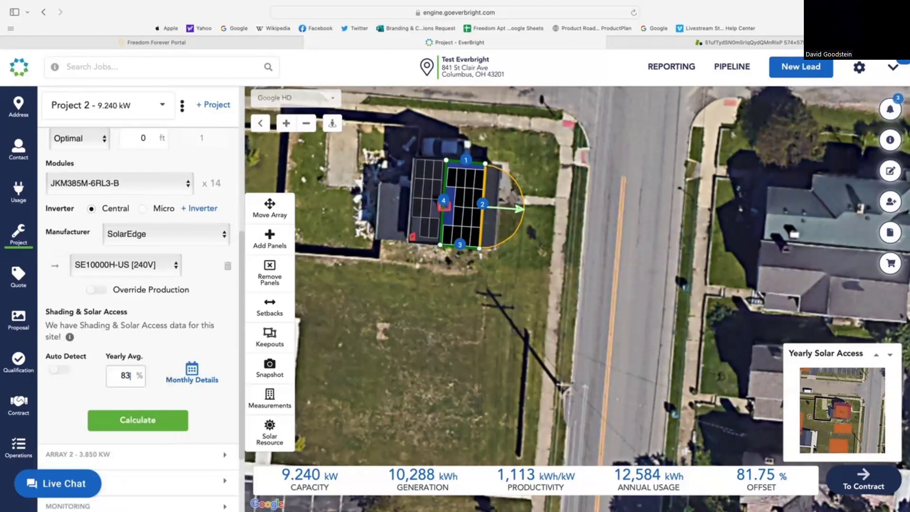
pyautogui.click(172, 419)
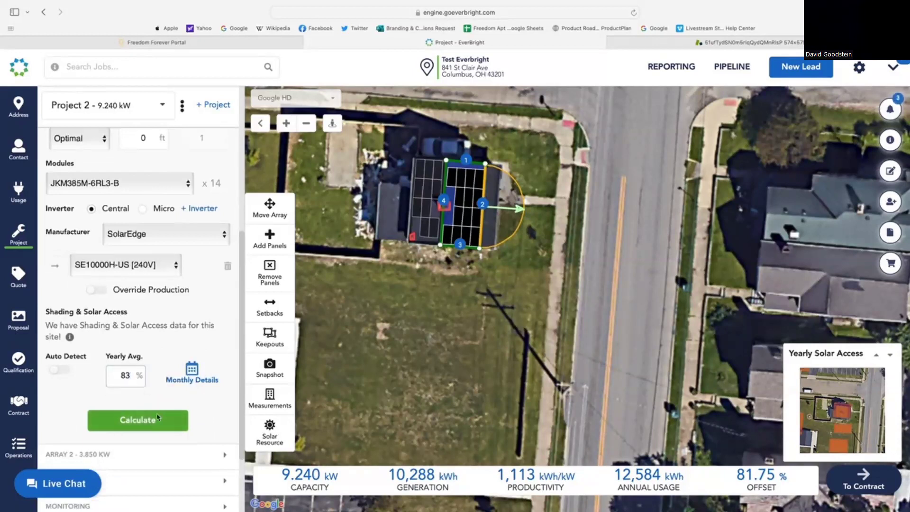
pyautogui.click(171, 419)
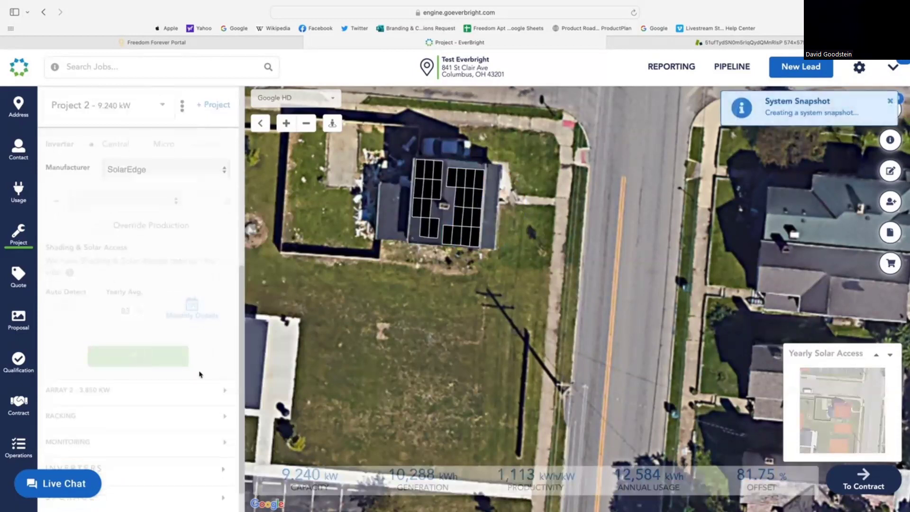
# Step: Open Array 2's inputs and turn off automatic detection of shading and solar access
pyautogui.click(225, 390)
pyautogui.scroll(2, 137, 349)
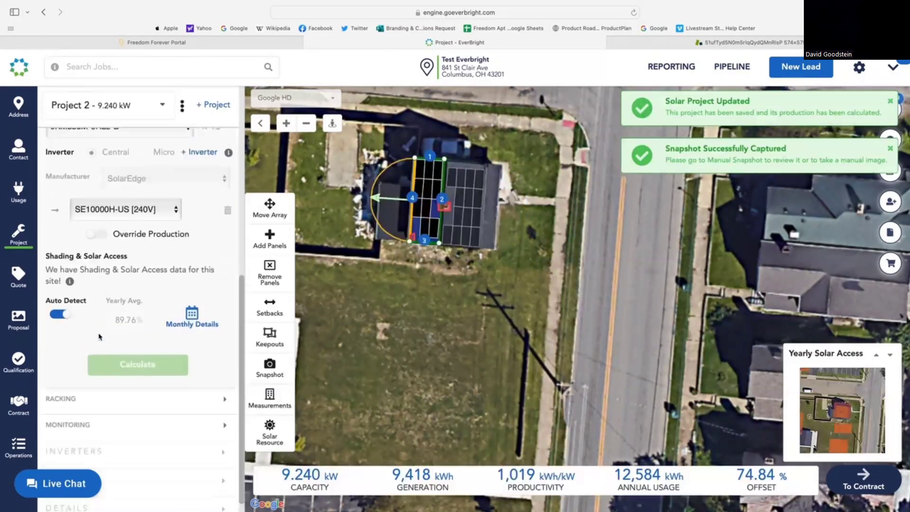
pyautogui.click(67, 358)
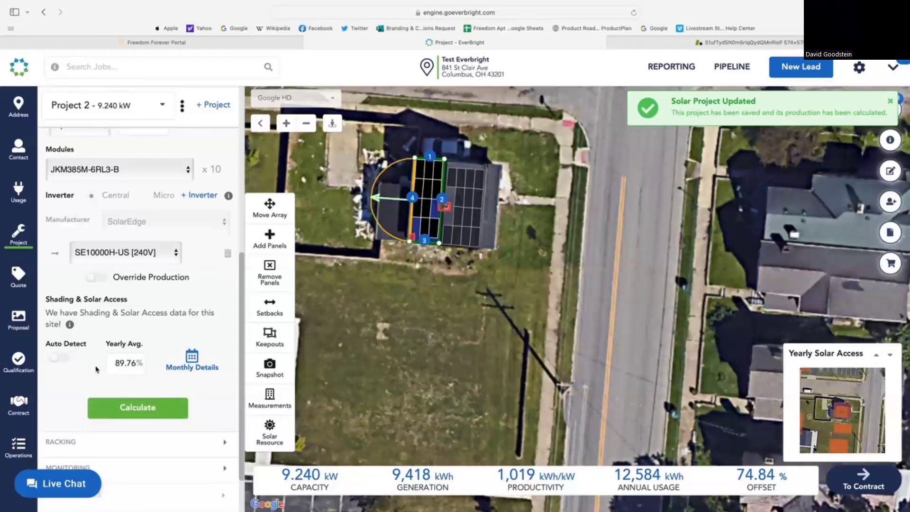
# Step: Check Array 2's value in the Aurora shade report, set its yearly average solar access to 79% and recalculate
pyautogui.click(712, 43)
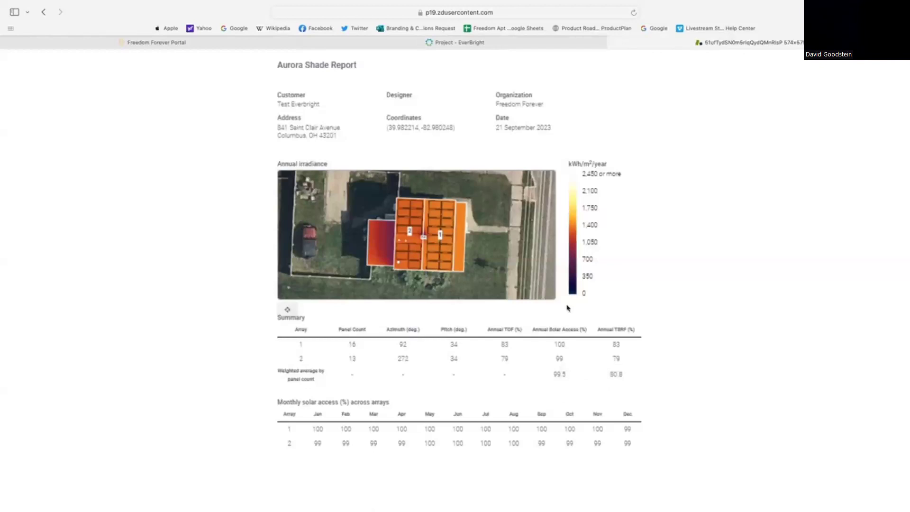
pyautogui.click(442, 43)
pyautogui.doubleClick(128, 362)
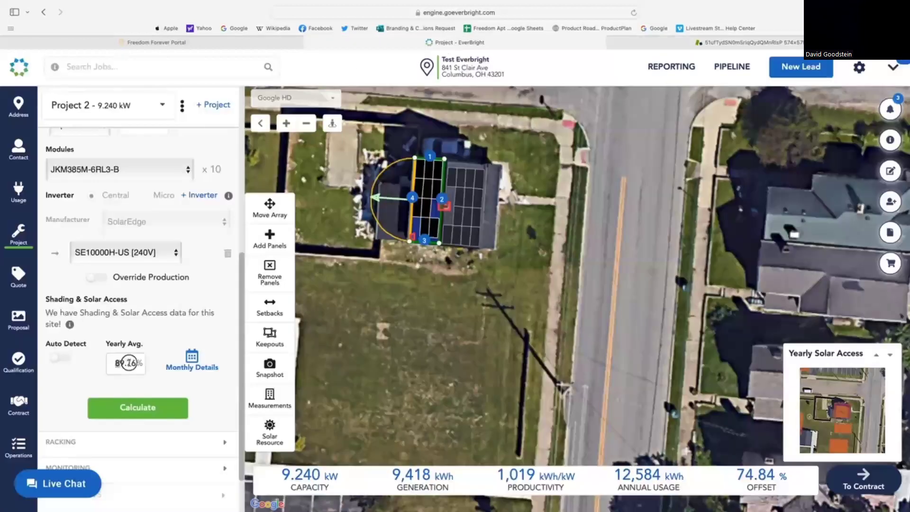
pyautogui.write('79')
pyautogui.click(147, 413)
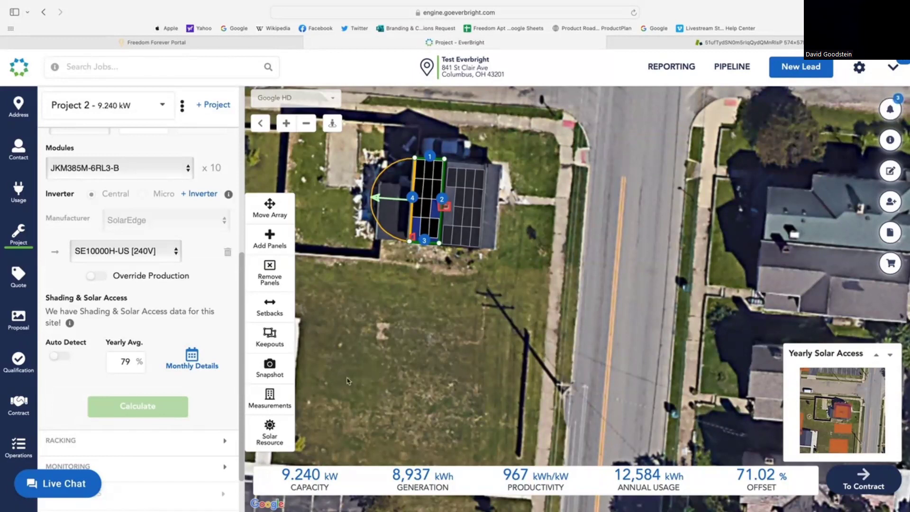
pyautogui.scroll(1, 207, 311)
pyautogui.scroll(10, 207, 311)
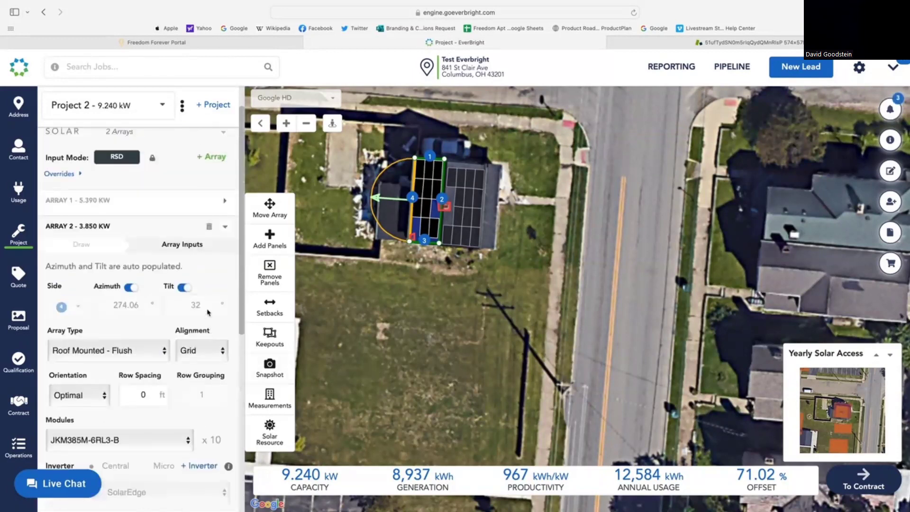
pyautogui.click(208, 161)
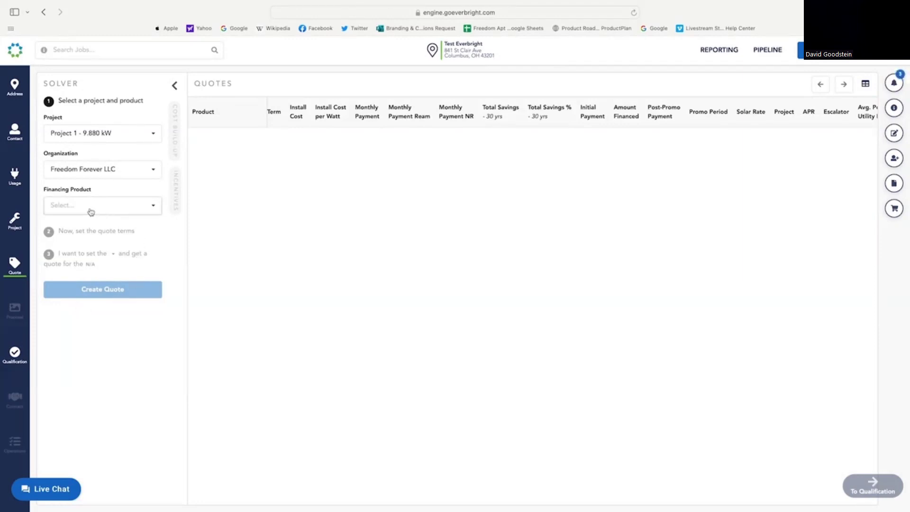
# Step: Create an EverBright EverFixed quote for Project 1 with a 1.9 rate escalator and a rate of $0.13 per kWh
pyautogui.click(91, 212)
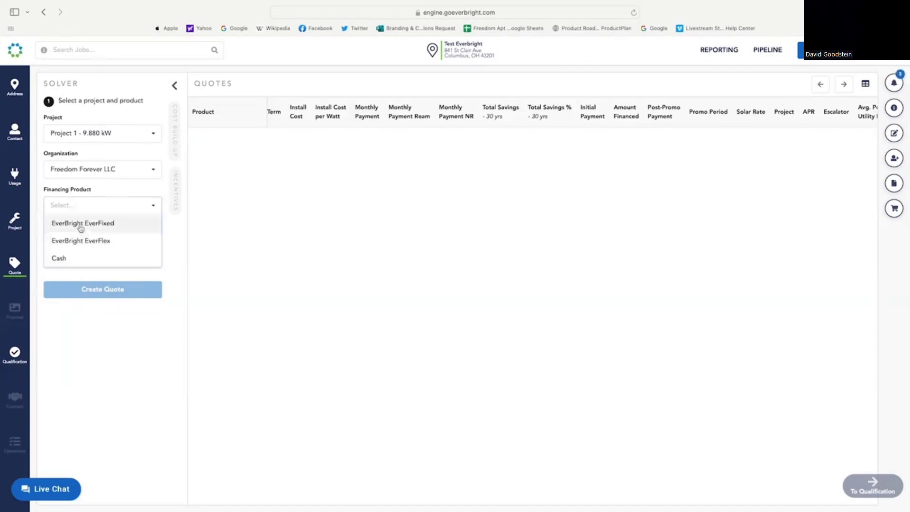
pyautogui.click(80, 224)
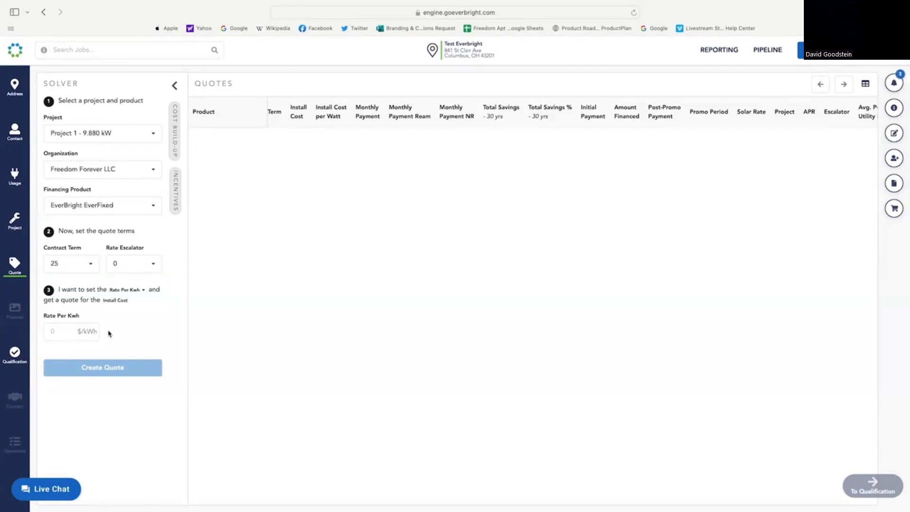
pyautogui.click(143, 267)
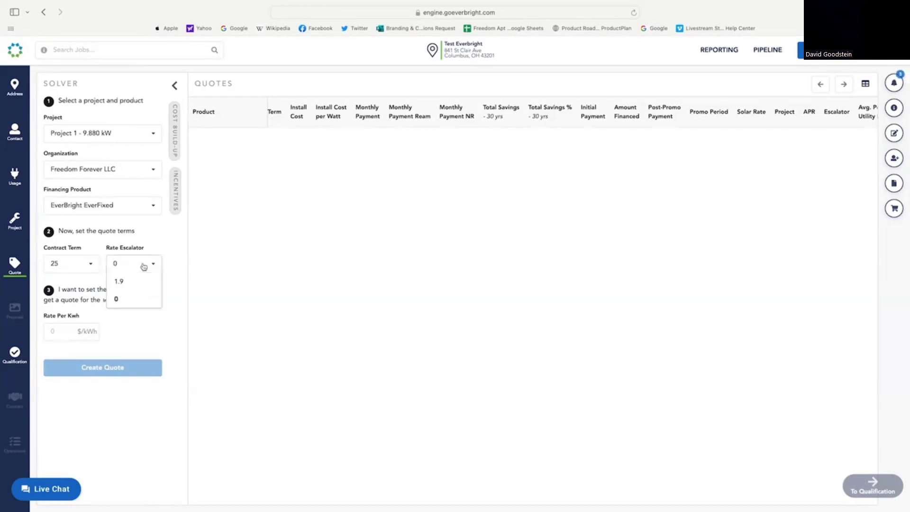
pyautogui.click(121, 282)
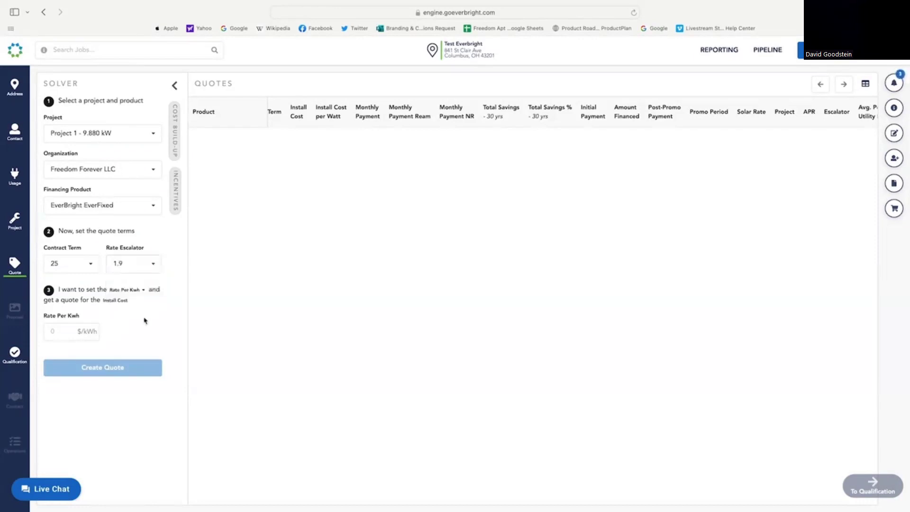
pyautogui.click(52, 331)
pyautogui.write('.13')
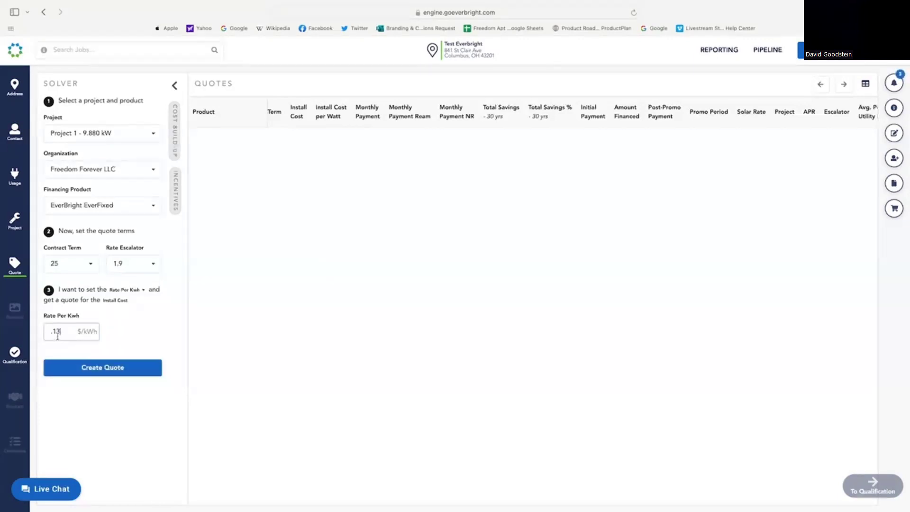
pyautogui.click(108, 372)
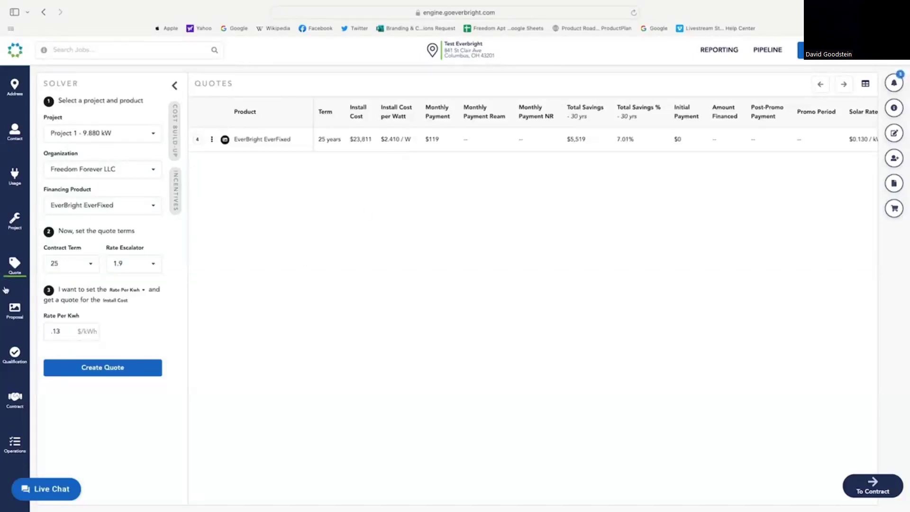
# Step: Add Project 1's EverBright EverFixed quote to Proposal 1
pyautogui.click(15, 310)
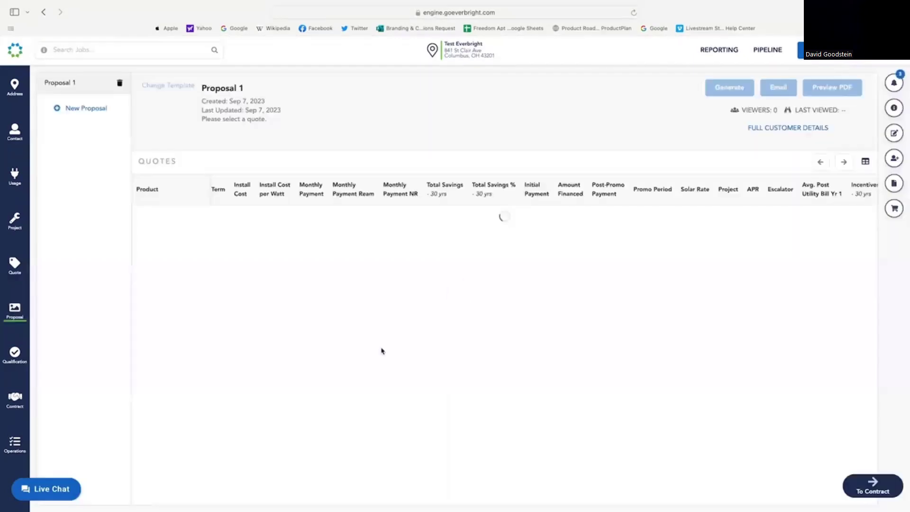
pyautogui.click(502, 218)
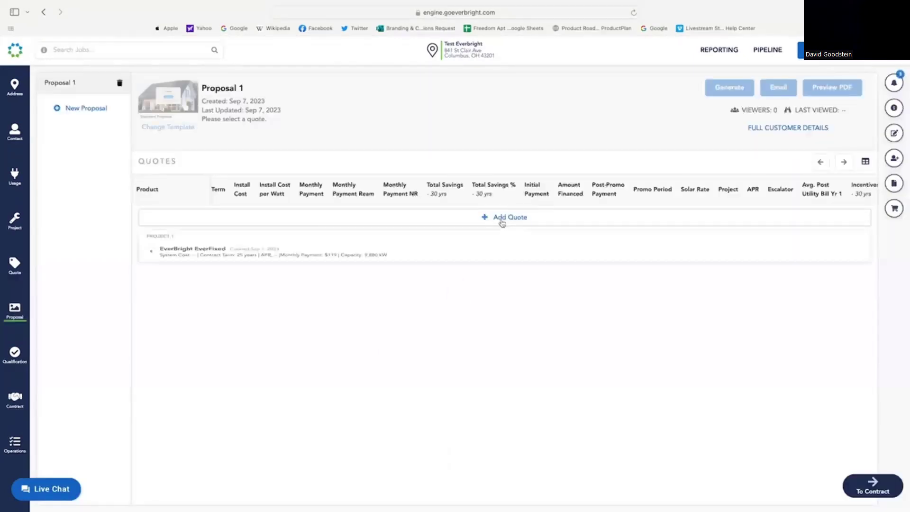
pyautogui.click(182, 262)
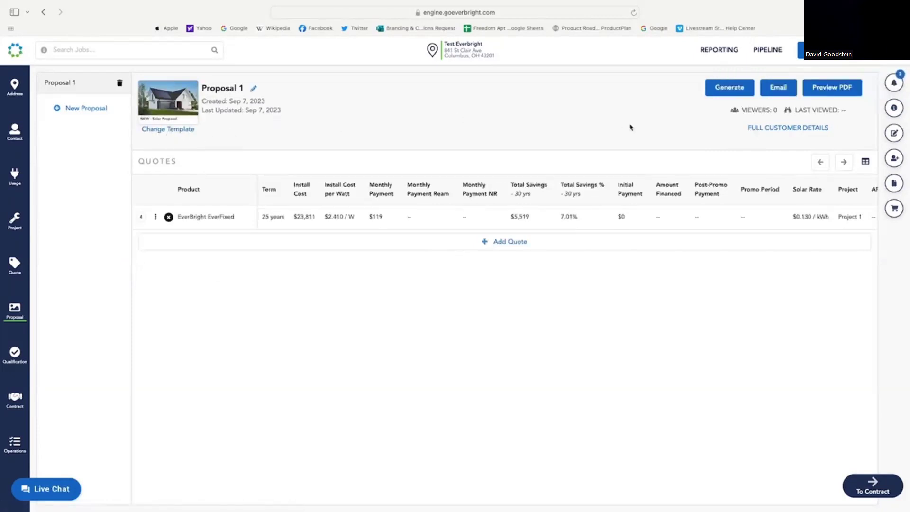
# Step: Generate Proposal 1 and review its utility bill, solar design, production, quote and environmental impact sections
pyautogui.click(730, 90)
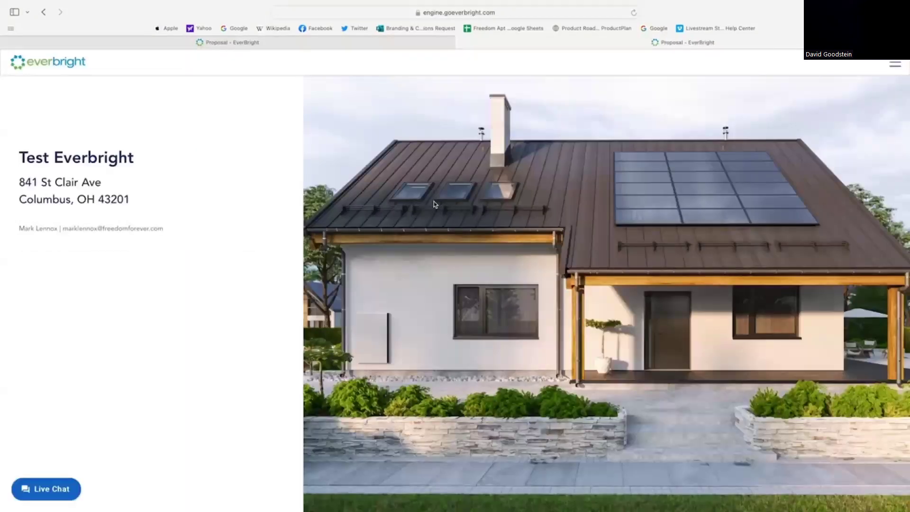
pyautogui.scroll(-10, 238, 354)
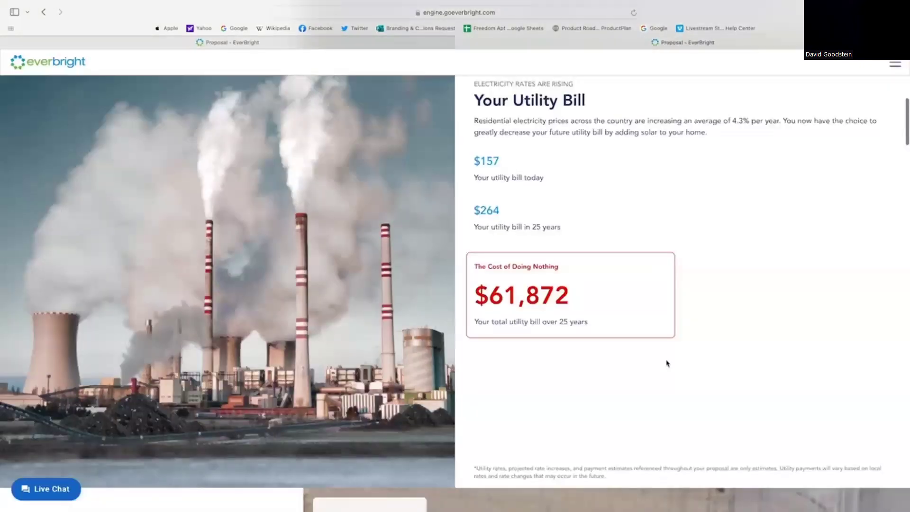
pyautogui.scroll(-3, 666, 361)
pyautogui.scroll(-10, 668, 363)
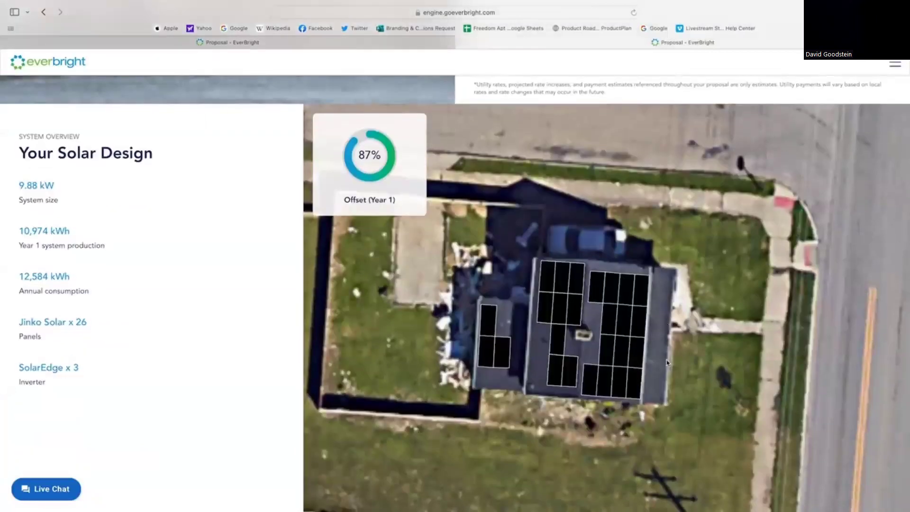
pyautogui.scroll(-10, 667, 363)
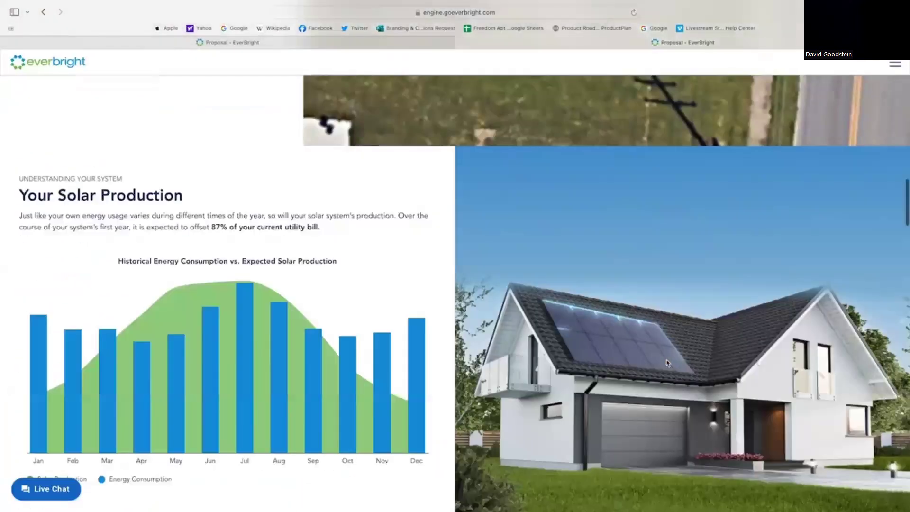
pyautogui.scroll(-20, 667, 363)
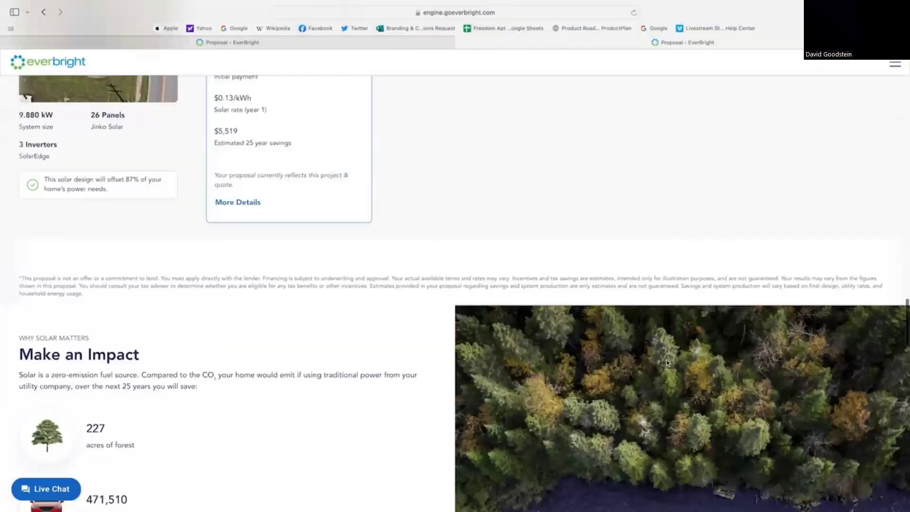
pyautogui.scroll(-1, 666, 362)
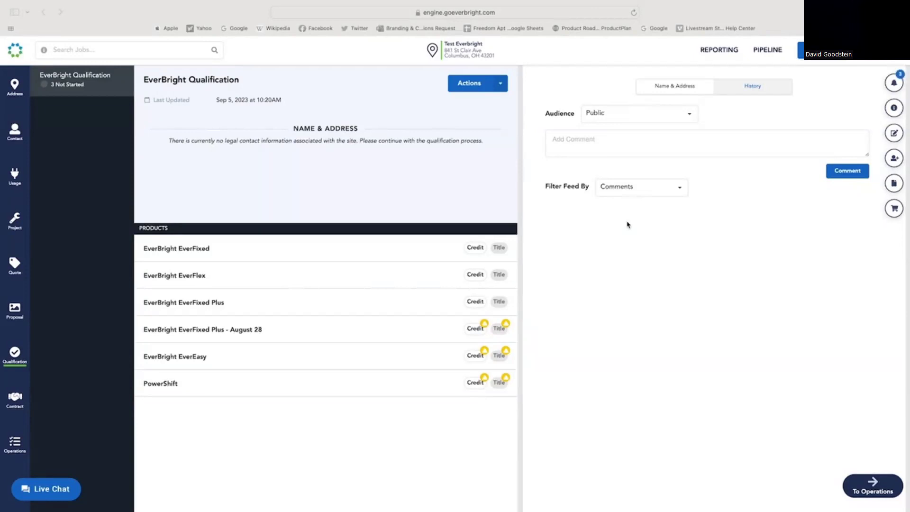
# Step: Review the Email and In Person application types for running credit on the EverBright qualification
pyautogui.click(472, 86)
pyautogui.click(470, 108)
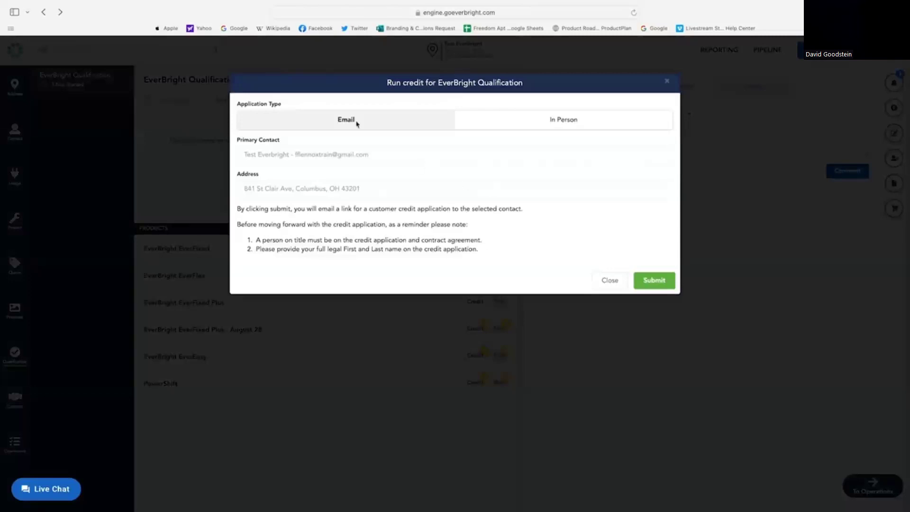
pyautogui.click(522, 120)
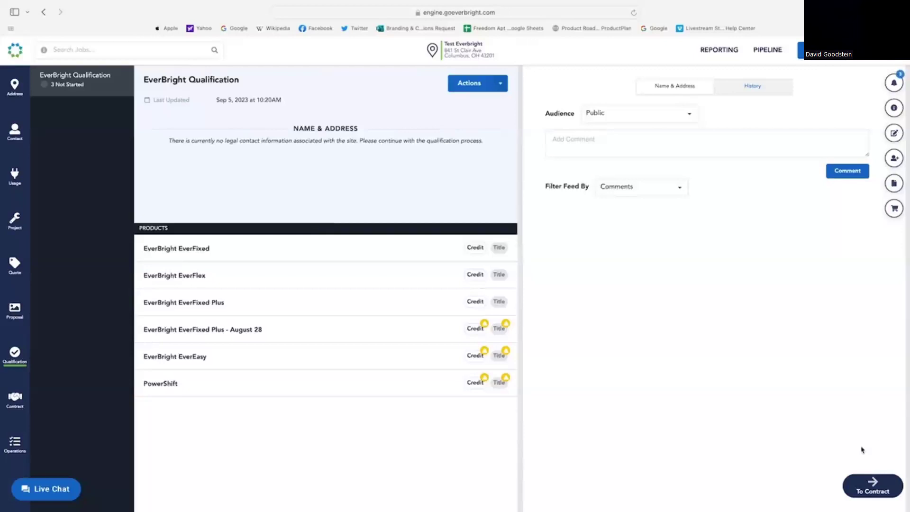
# Step: Proceed to the contract stage and add Project 1's EverBright EverFixed quote to Contract 2
pyautogui.click(870, 491)
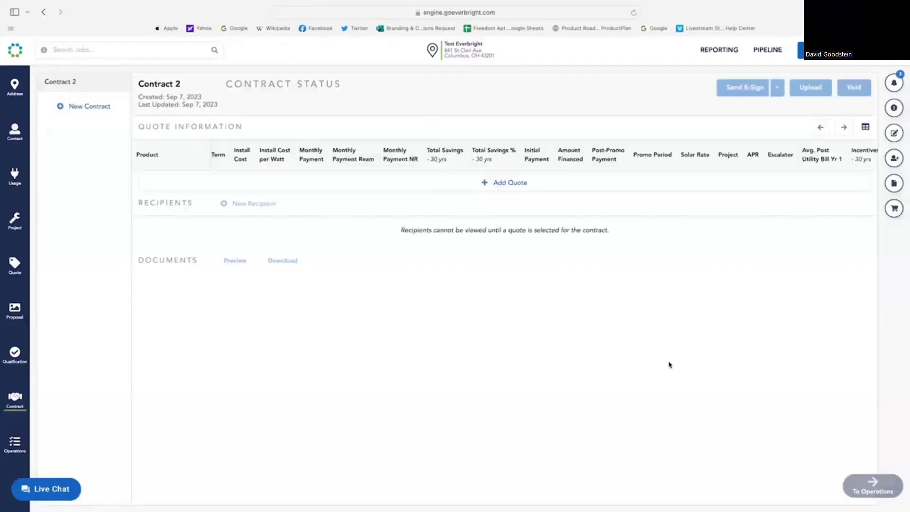
pyautogui.click(513, 184)
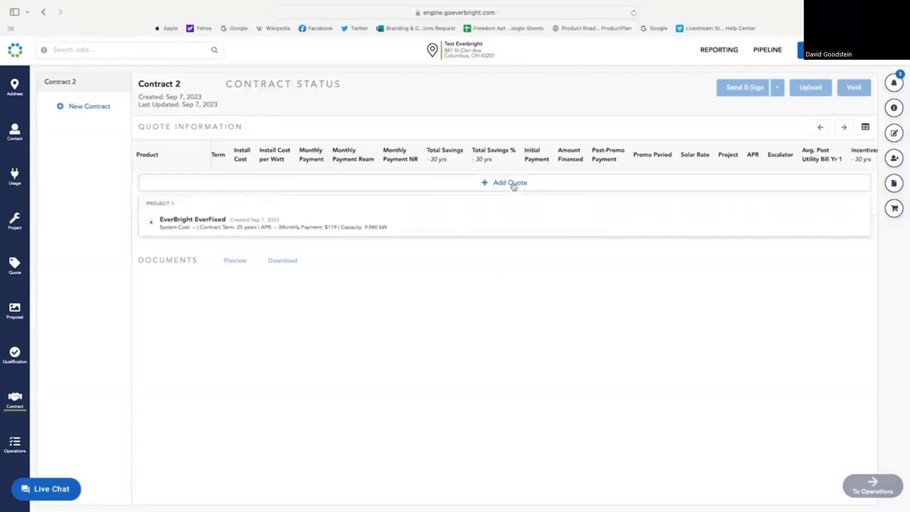
pyautogui.click(232, 230)
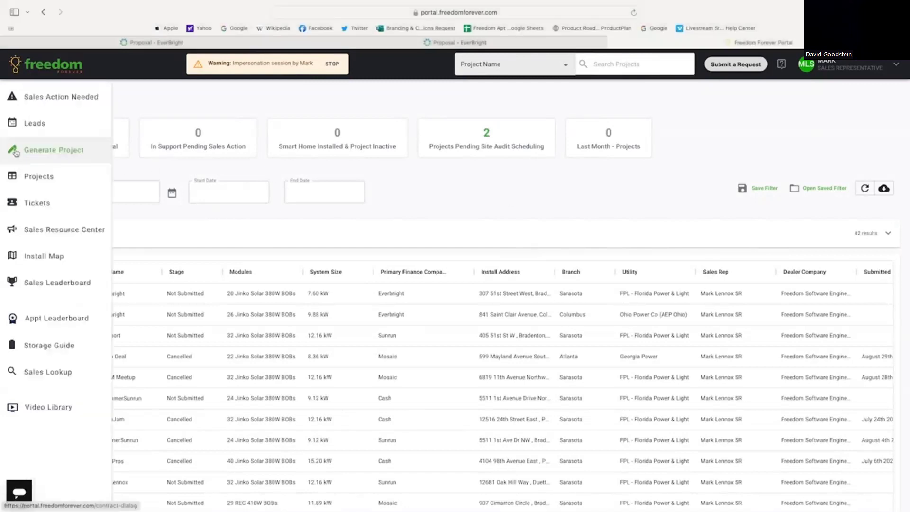
# Step: Start generating a project in the Freedom Forever portal with Everbright Lease/PPA as the primary payment method
pyautogui.click(34, 151)
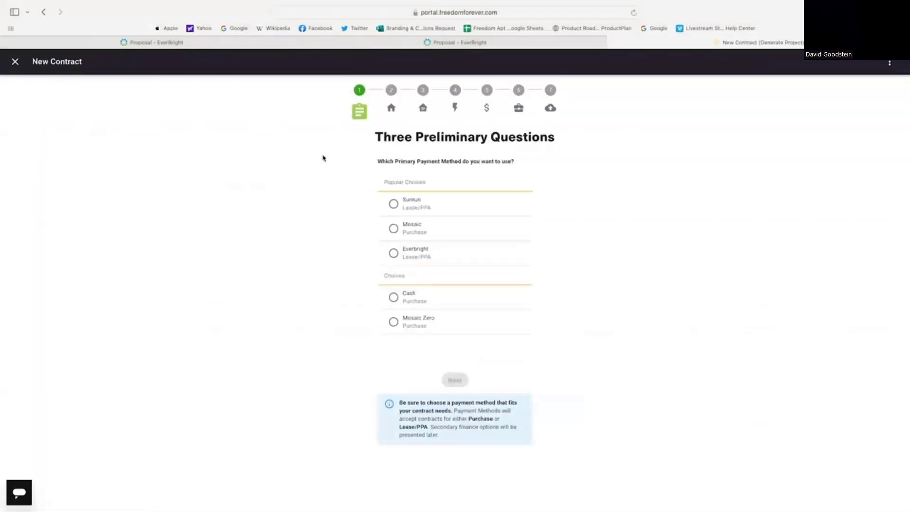
pyautogui.click(394, 255)
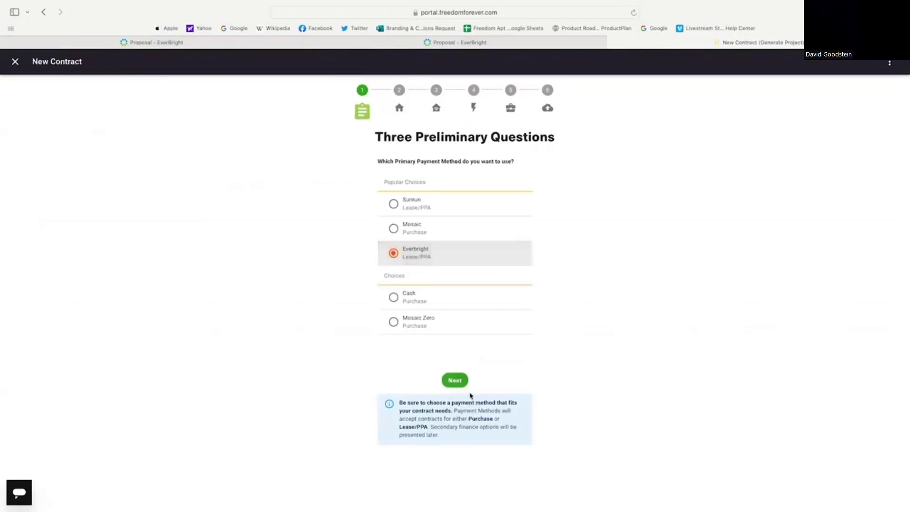
pyautogui.click(454, 380)
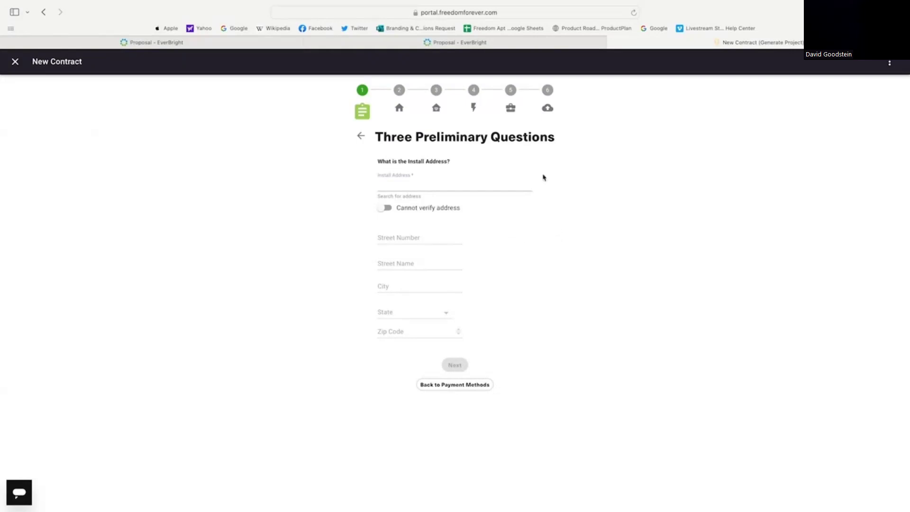
# Step: Copy the homeowner's address from the EverBright proposal into the new contract's install address, accept the matching address and continue
pyautogui.click(459, 43)
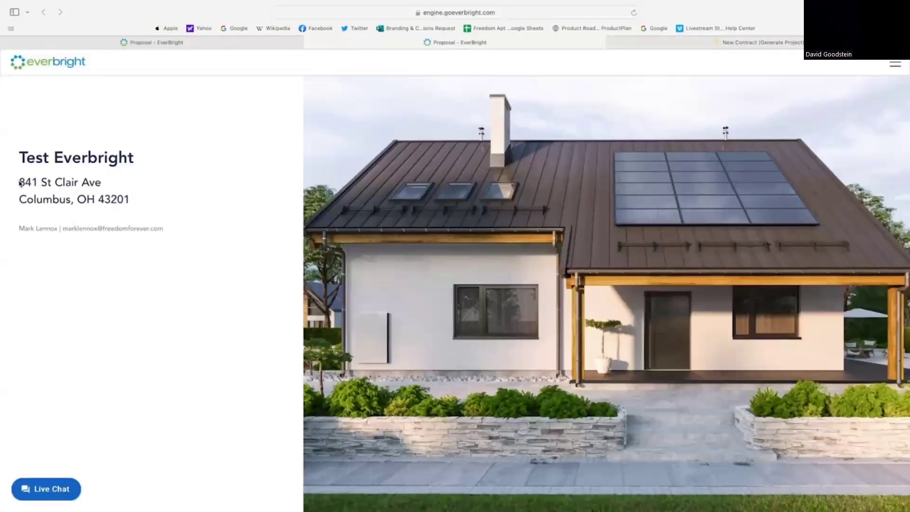
pyautogui.moveTo(19, 182); pyautogui.dragTo(132, 198)
pyautogui.press('super+c')
pyautogui.hotkey('ctrl', 'Tab')
pyautogui.click(419, 192)
pyautogui.press('super+v')
pyautogui.click(402, 209)
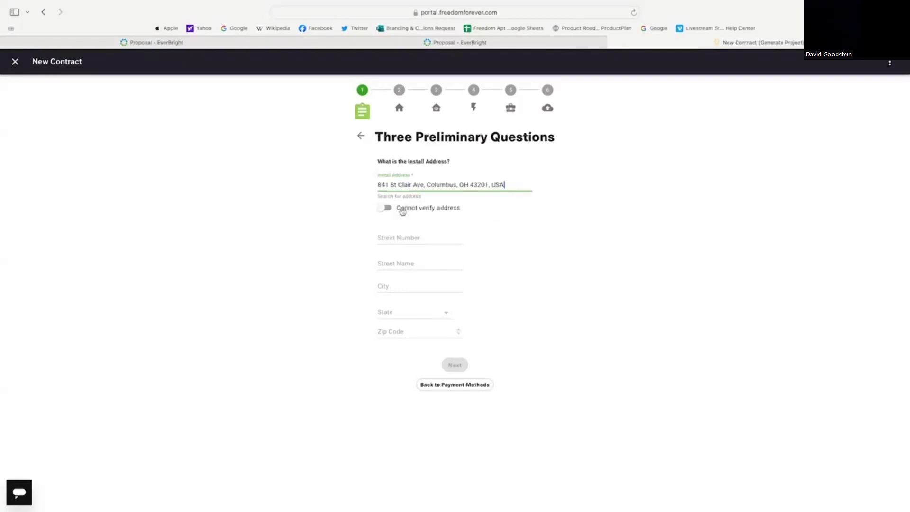
pyautogui.scroll(-3, 578, 389)
pyautogui.scroll(-1, 559, 399)
pyautogui.click(455, 449)
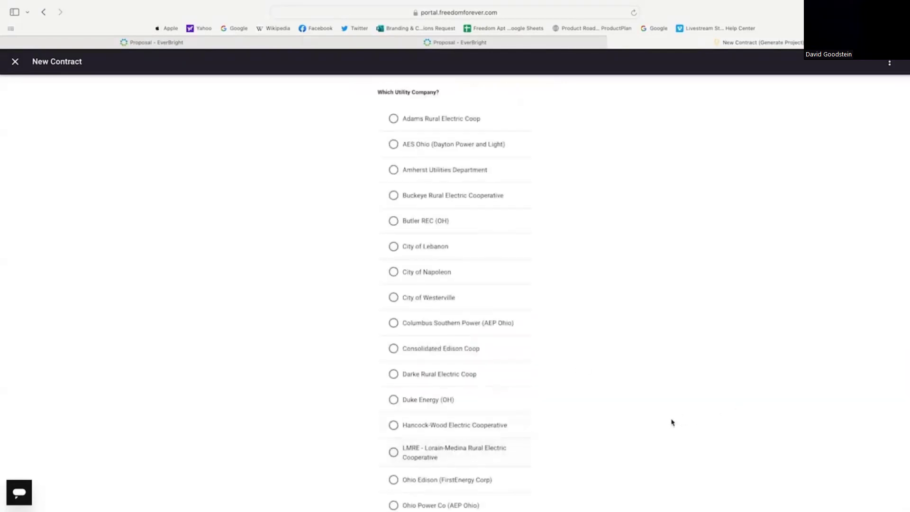
# Step: Choose Columbus Southern Power (AEP Ohio) as the utility company and continue to the homeowner details
pyautogui.scroll(-1, 672, 423)
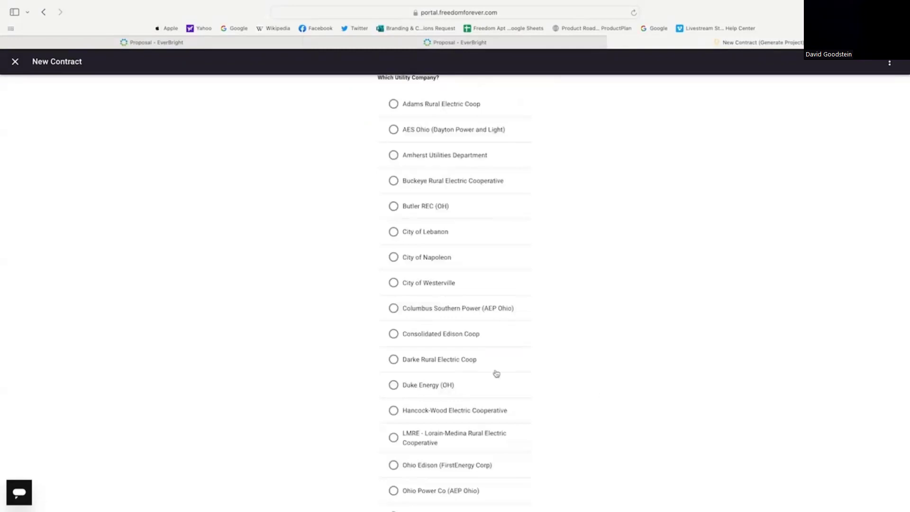
pyautogui.click(392, 309)
pyautogui.scroll(-6, 574, 391)
pyautogui.click(460, 449)
pyautogui.scroll(3, 605, 428)
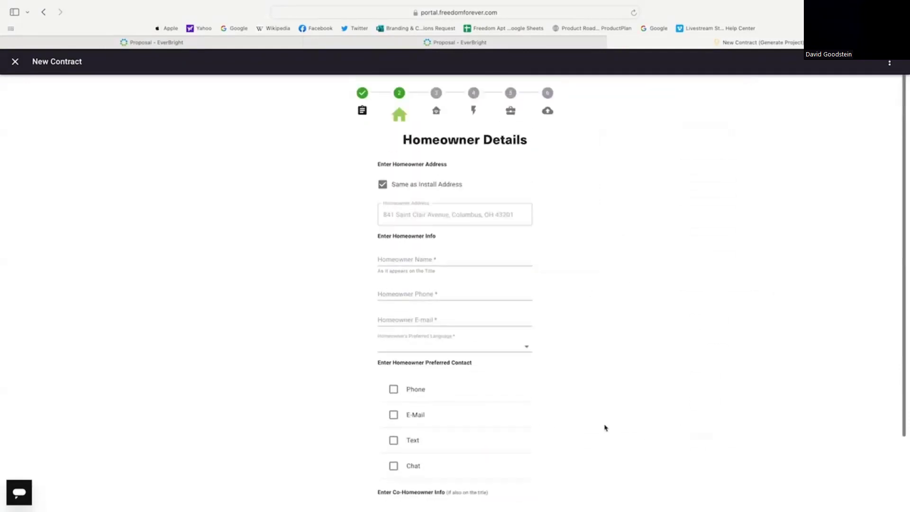
# Step: Enter the homeowner's name, phone number and e-mail in the homeowner details
pyautogui.click(414, 256)
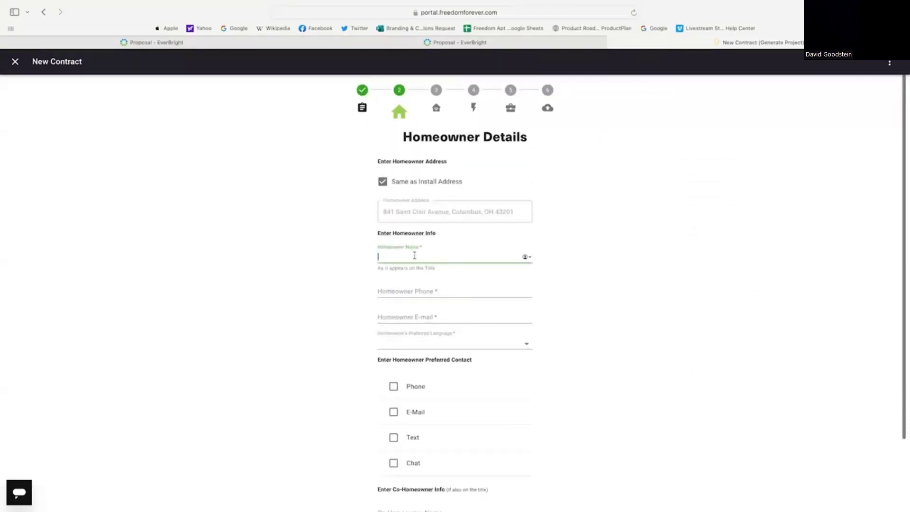
pyautogui.write('Test')
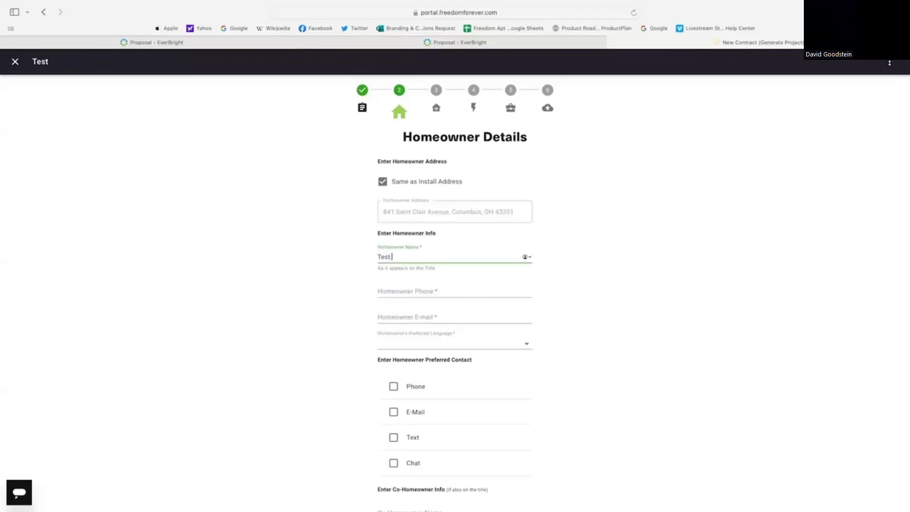
pyautogui.write('E')
pyautogui.write('om')
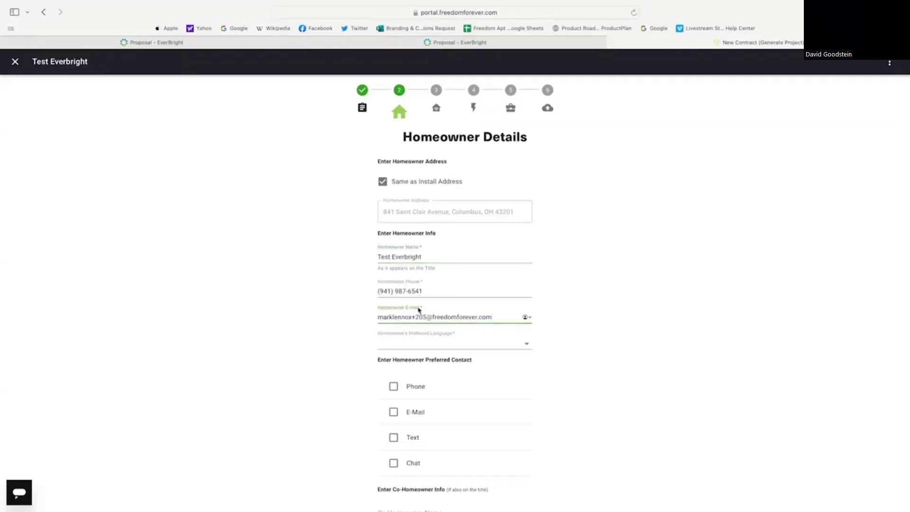
# Step: Set the homeowner's preferred language to English and preferred contact to Phone, and continue
pyautogui.click(399, 340)
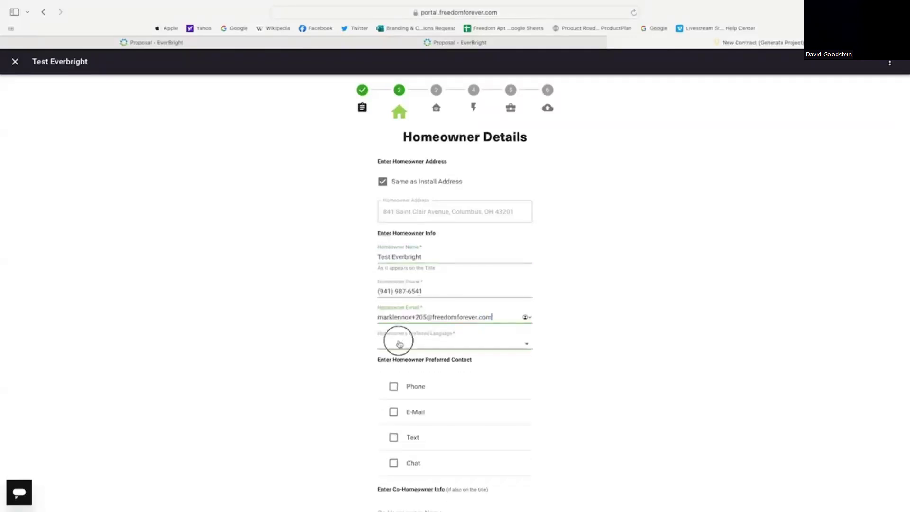
pyautogui.click(398, 343)
pyautogui.click(393, 386)
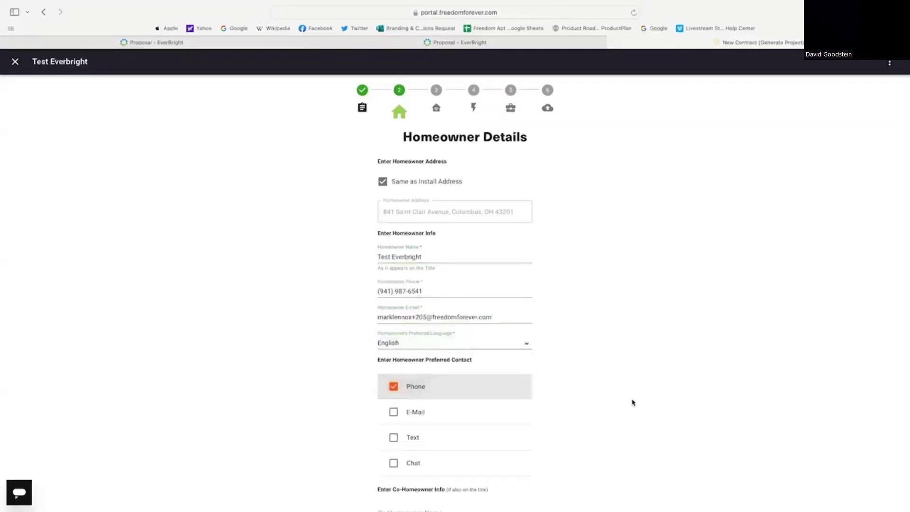
pyautogui.scroll(-4, 633, 402)
pyautogui.click(456, 470)
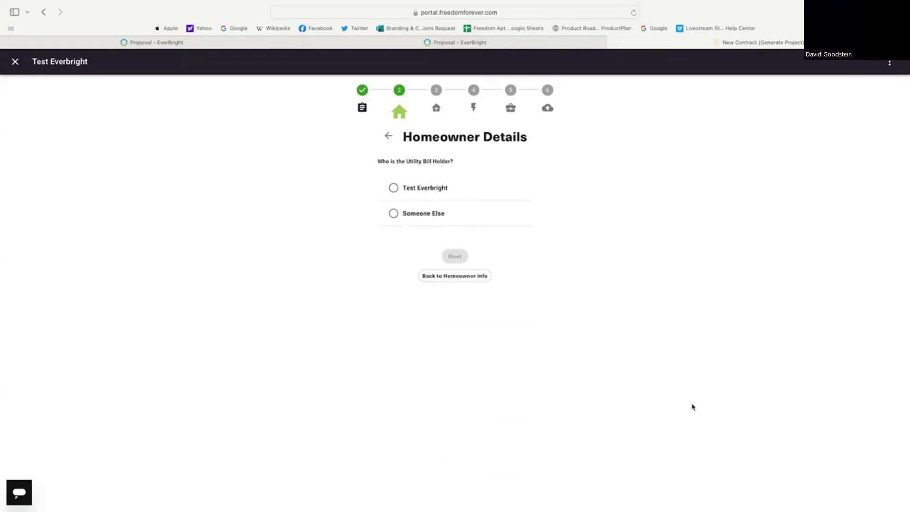
# Step: Set the homeowner as the utility bill holder after checking the Someone Else option, and continue
pyautogui.click(426, 189)
pyautogui.click(413, 217)
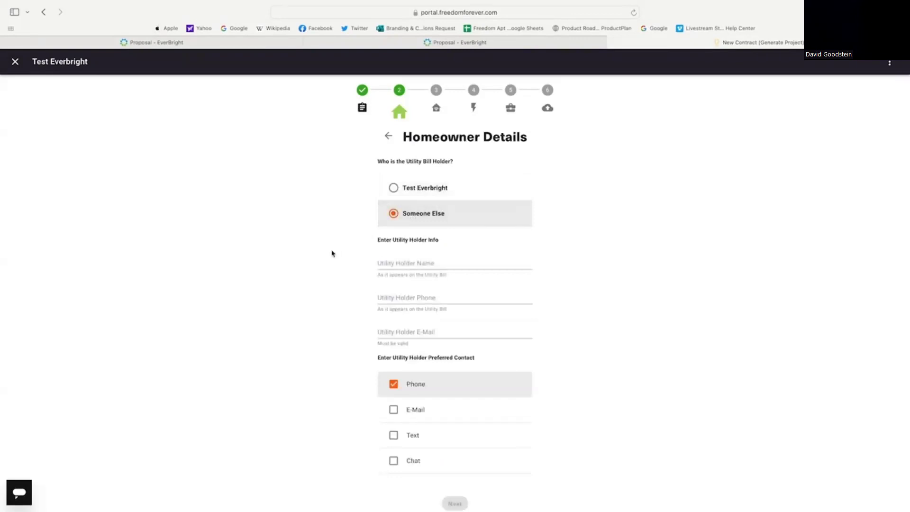
pyautogui.click(391, 187)
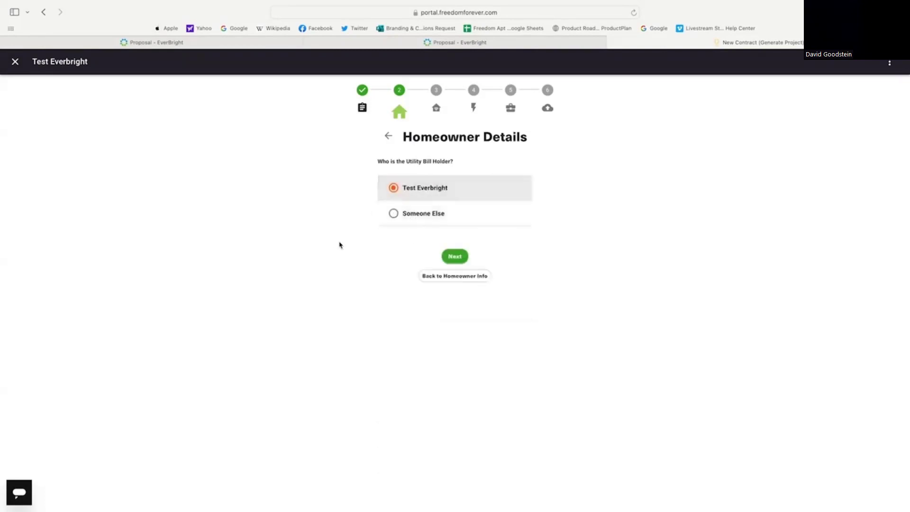
pyautogui.click(455, 258)
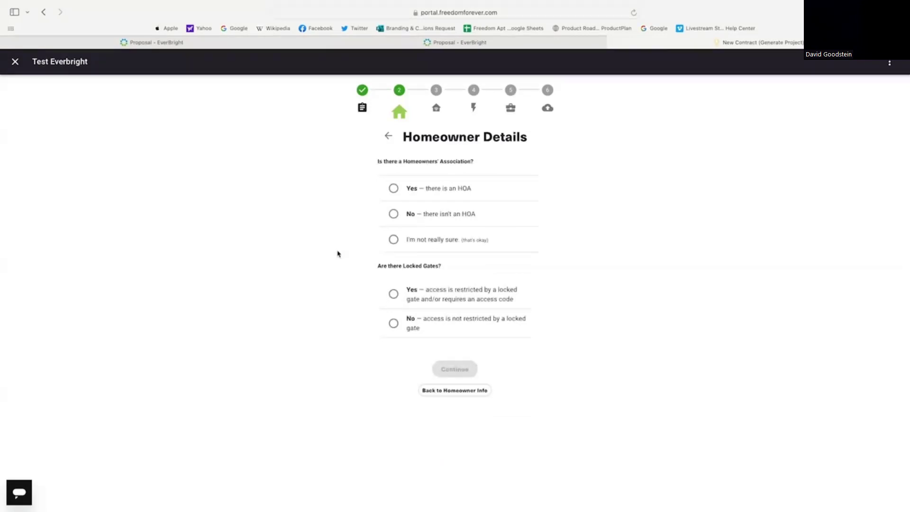
# Step: Answer No for both the homeowners' association and locked gates, and decline the Smart Home package
pyautogui.click(393, 214)
pyautogui.click(394, 323)
pyautogui.click(456, 374)
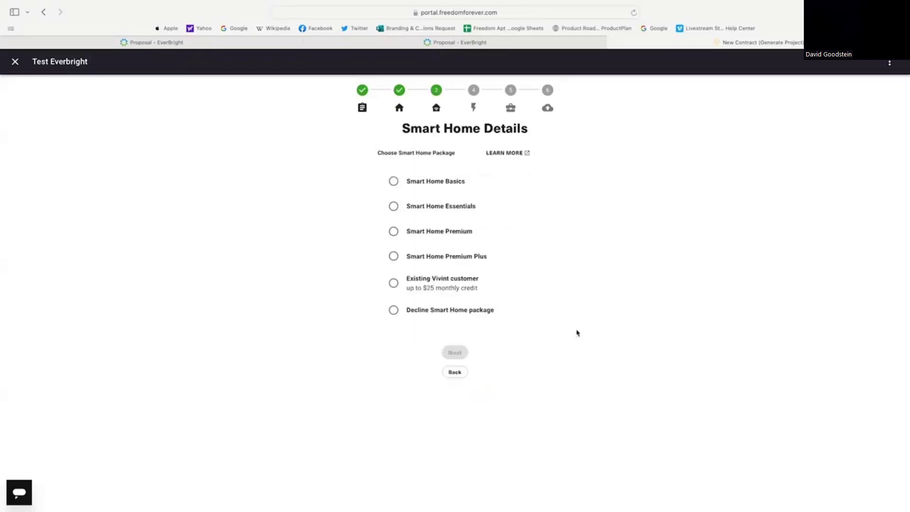
pyautogui.click(413, 309)
pyautogui.click(454, 360)
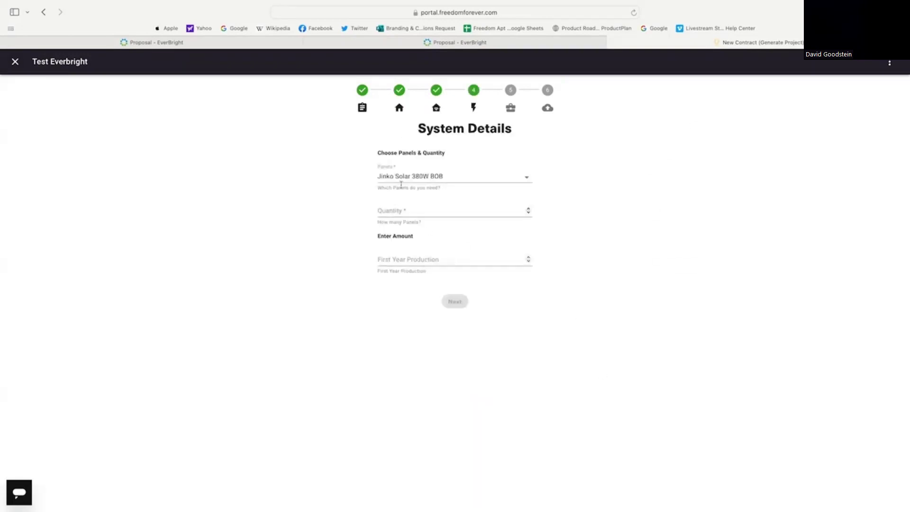
# Step: Look up the panel count in the EverBright proposal and set the contract's Jinko Solar 380W BOB quantity to 26
pyautogui.click(392, 210)
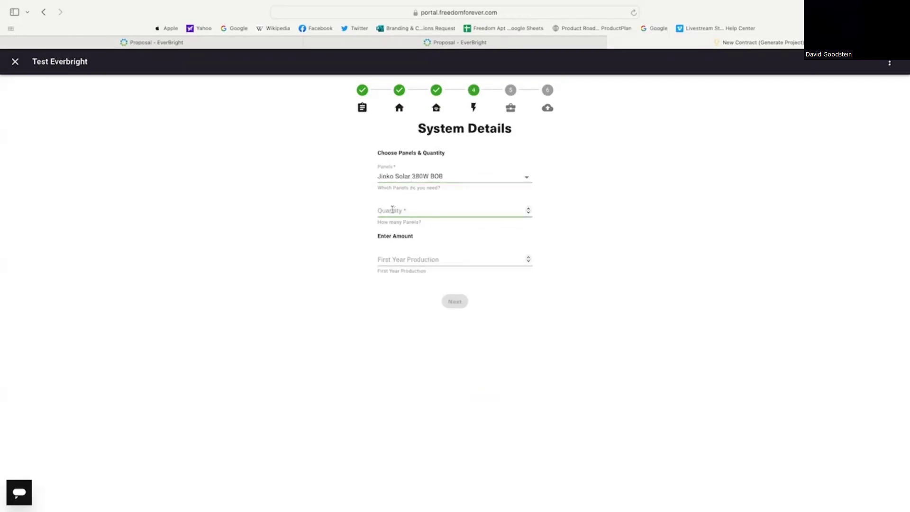
pyautogui.click(434, 42)
pyautogui.scroll(-15, 212, 289)
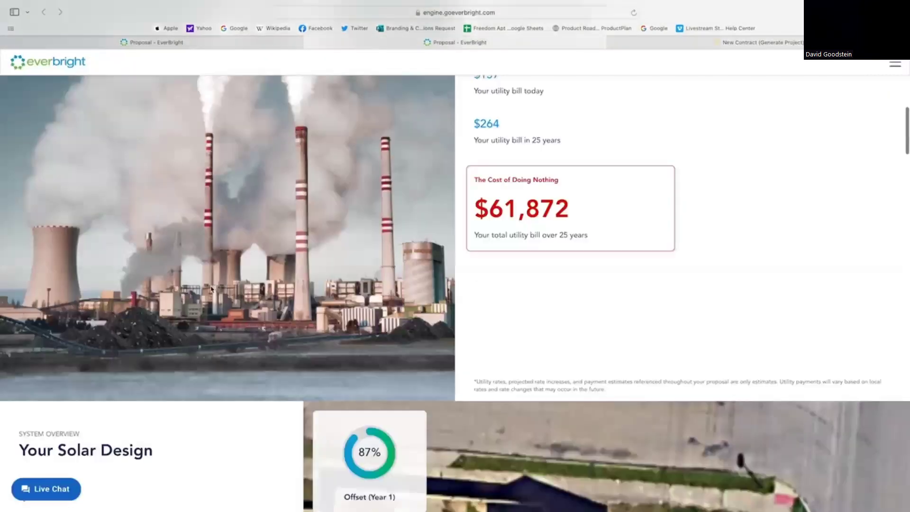
pyautogui.scroll(2, 212, 290)
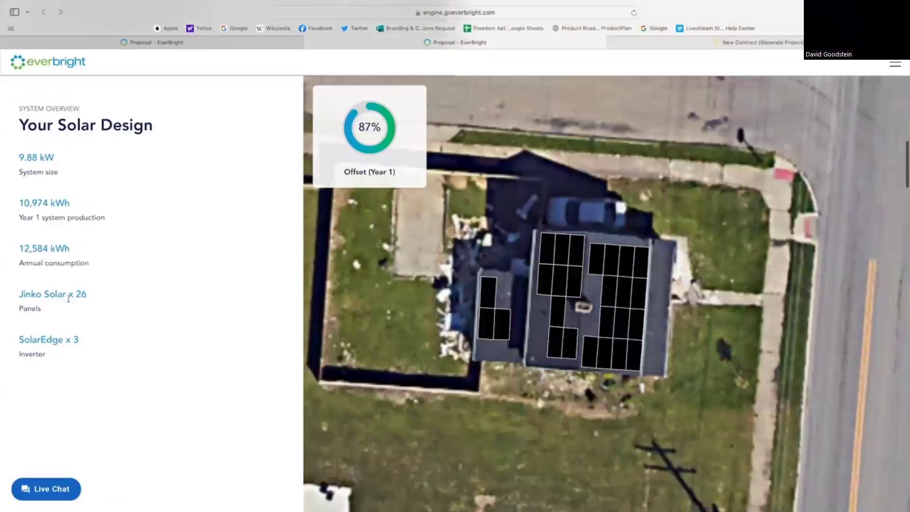
pyautogui.click(711, 42)
pyautogui.click(394, 210)
pyautogui.write('26')
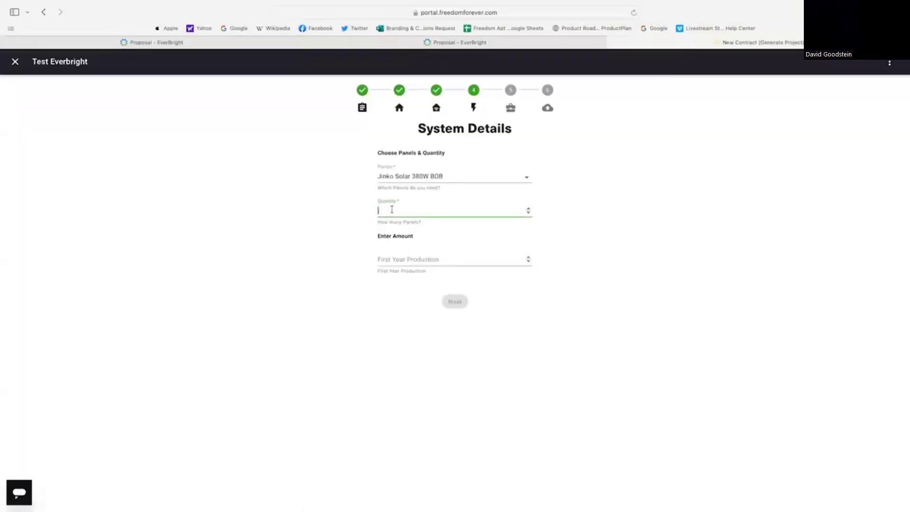
# Step: Look up the year 1 production in the EverBright proposal, set the contract's First Year Production to 10974, and continue
pyautogui.click(431, 43)
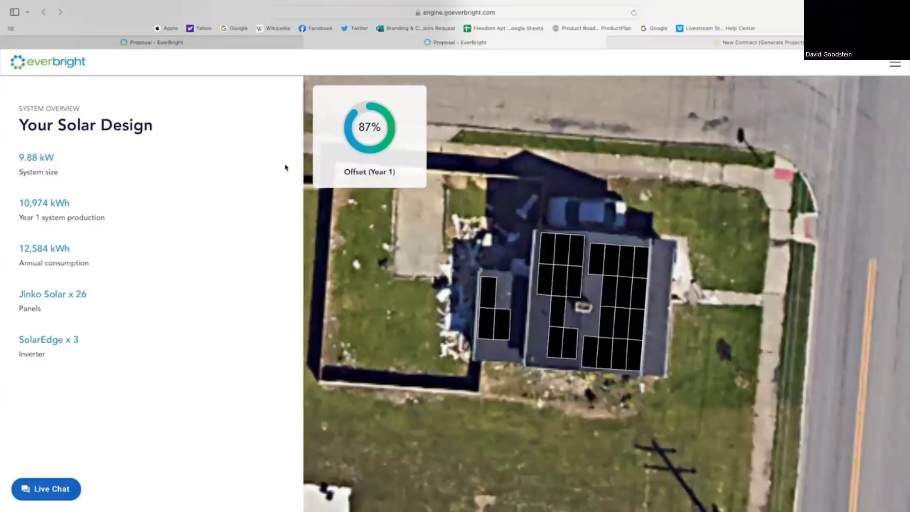
pyautogui.click(675, 42)
pyautogui.click(421, 265)
pyautogui.write('10974')
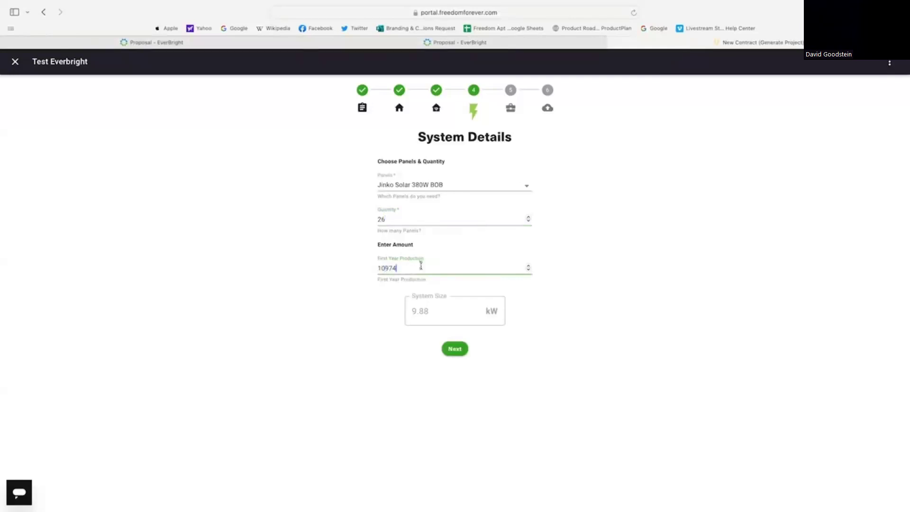
pyautogui.click(455, 349)
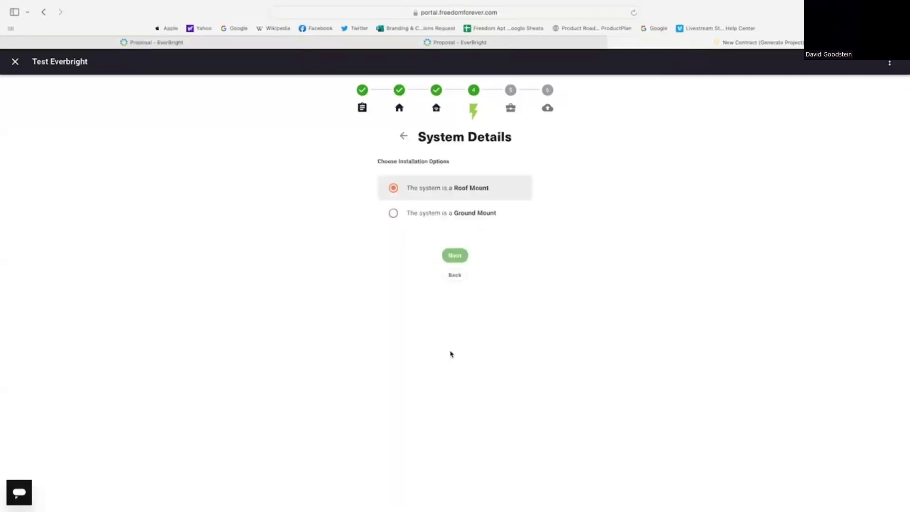
# Step: Keep the system as a roof mount, decline the battery and all upgrades, and continue past the system summary
pyautogui.click(455, 256)
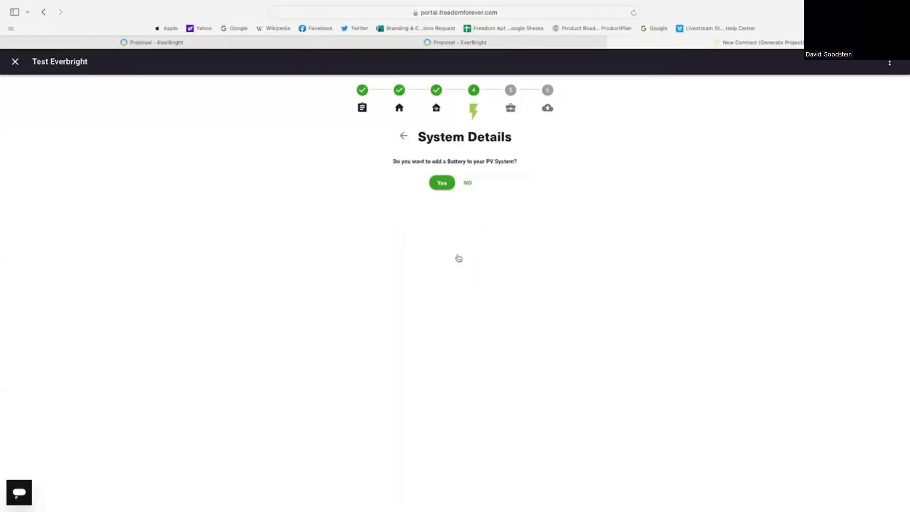
pyautogui.click(468, 184)
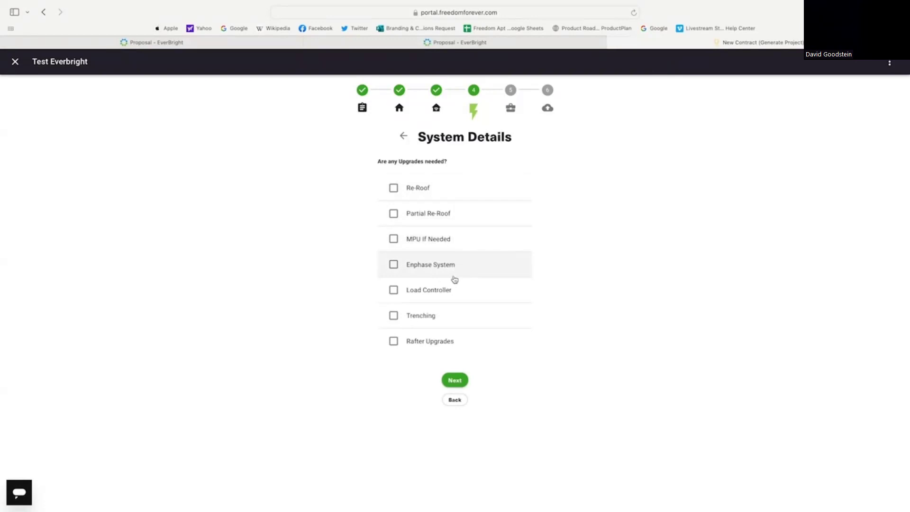
pyautogui.scroll(-3, 455, 280)
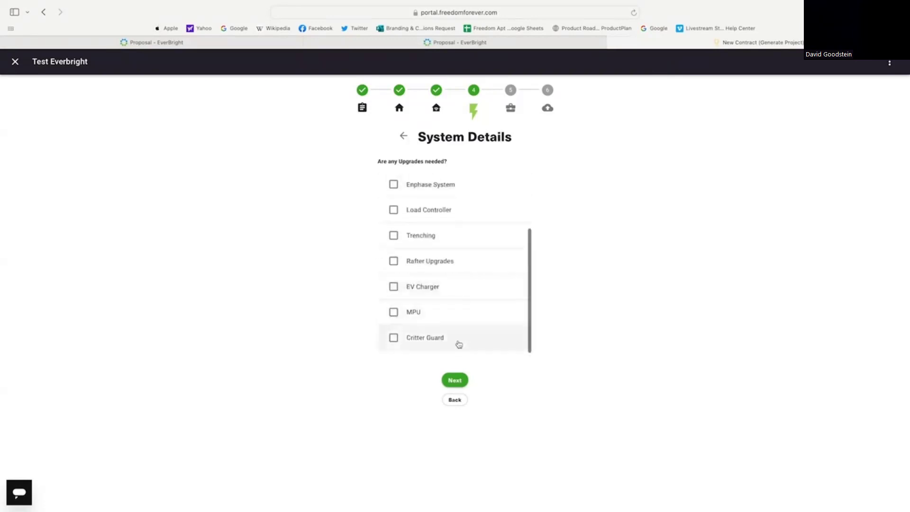
pyautogui.click(455, 380)
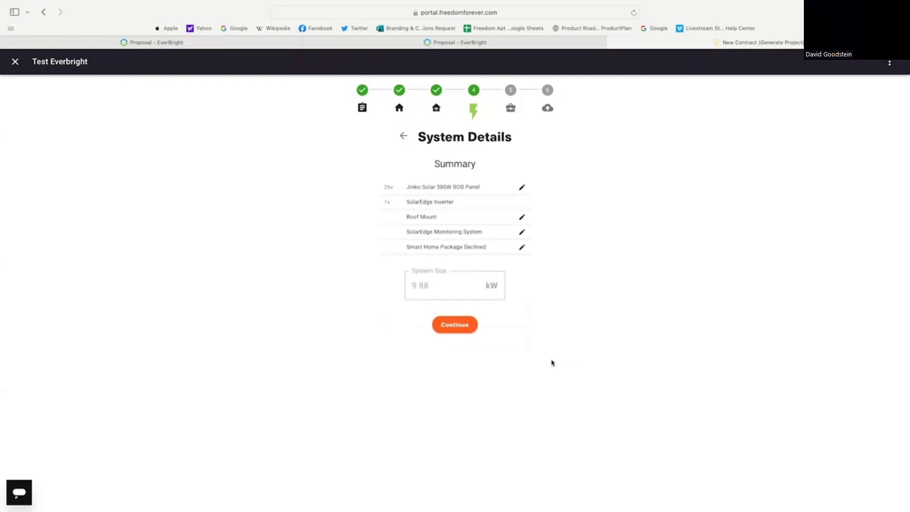
pyautogui.click(449, 329)
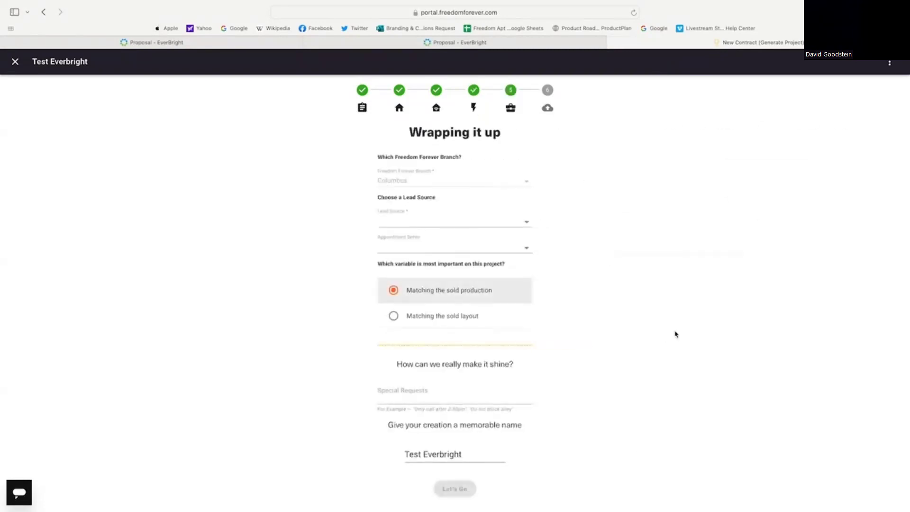
# Step: Set the lead source to Dealer Generated Lead and the campaign to Self-Generated, leave special requests blank, and proceed to the documents
pyautogui.click(515, 224)
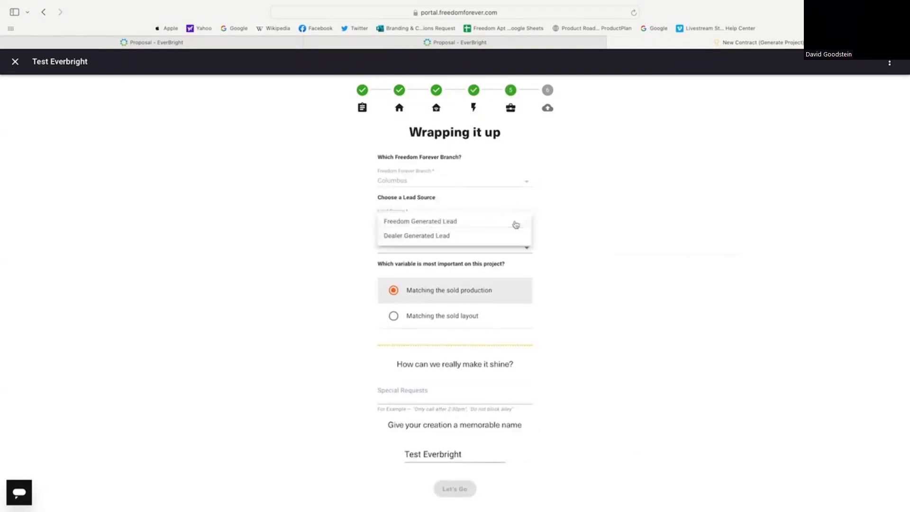
pyautogui.click(425, 236)
pyautogui.click(505, 297)
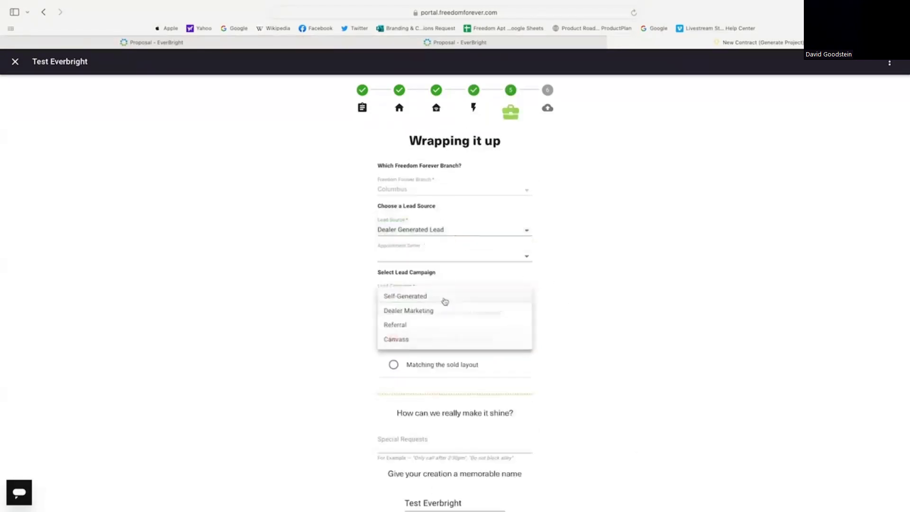
pyautogui.click(417, 296)
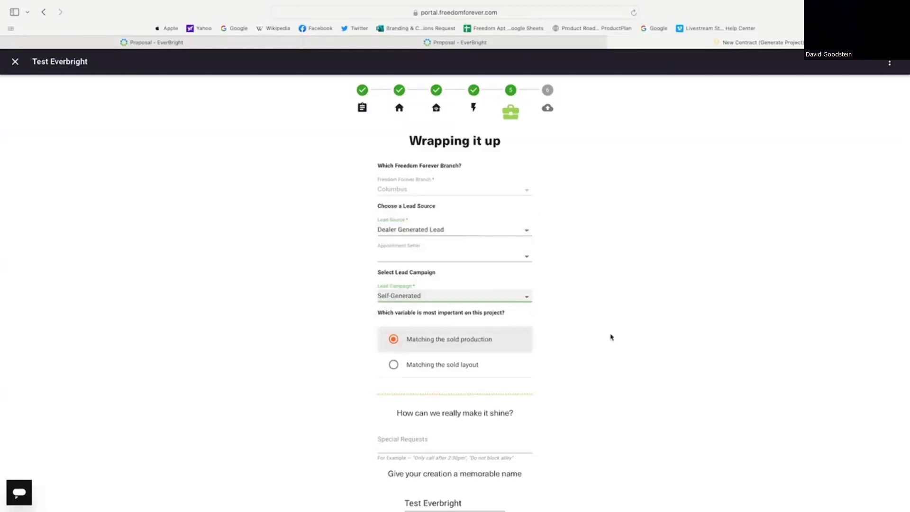
pyautogui.scroll(-3, 584, 341)
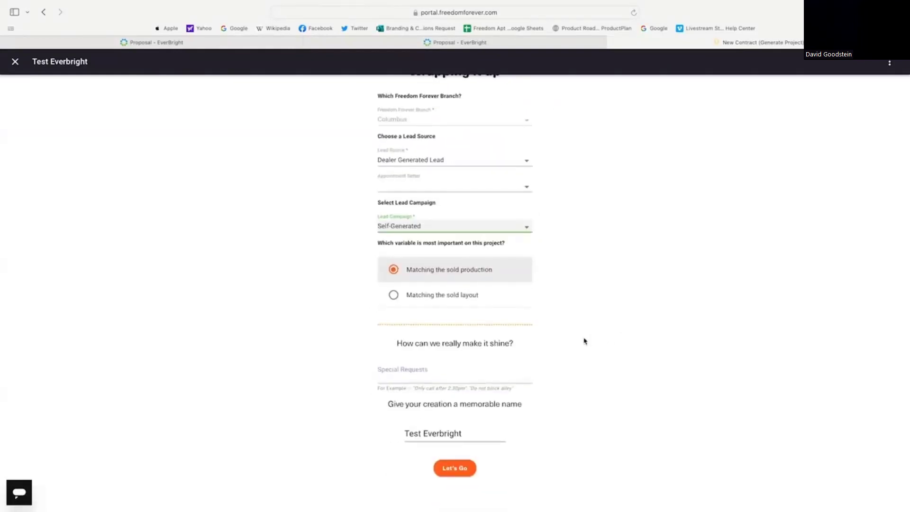
pyautogui.click(407, 379)
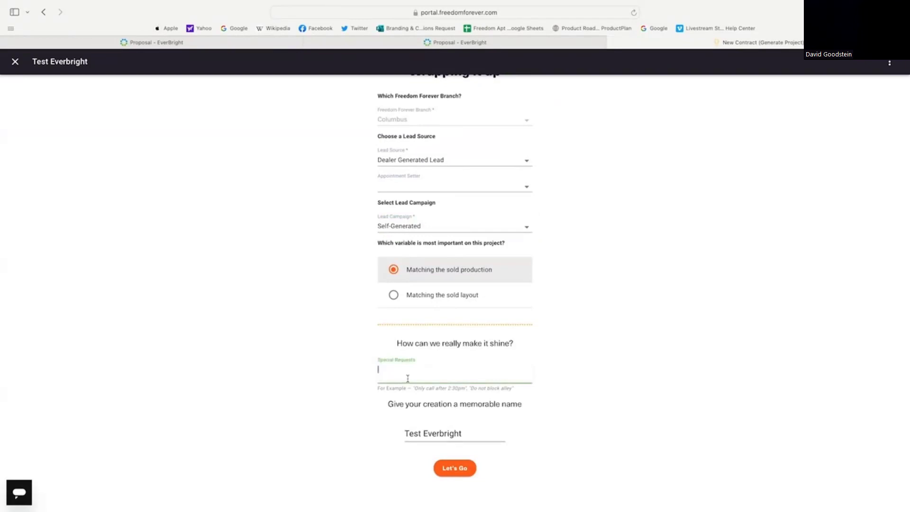
pyautogui.click(455, 468)
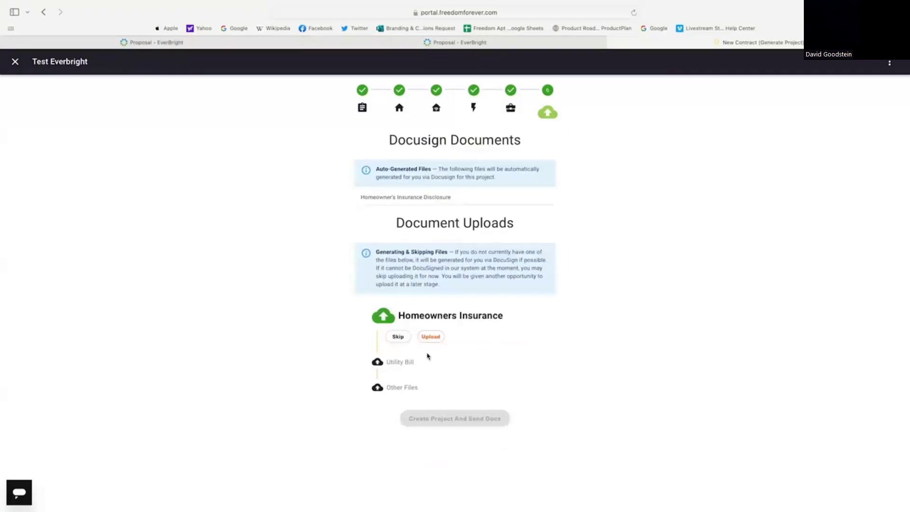
# Step: Skip the homeowners insurance, utility bill and other file uploads, then create the project and send the documents
pyautogui.click(399, 338)
pyautogui.click(398, 372)
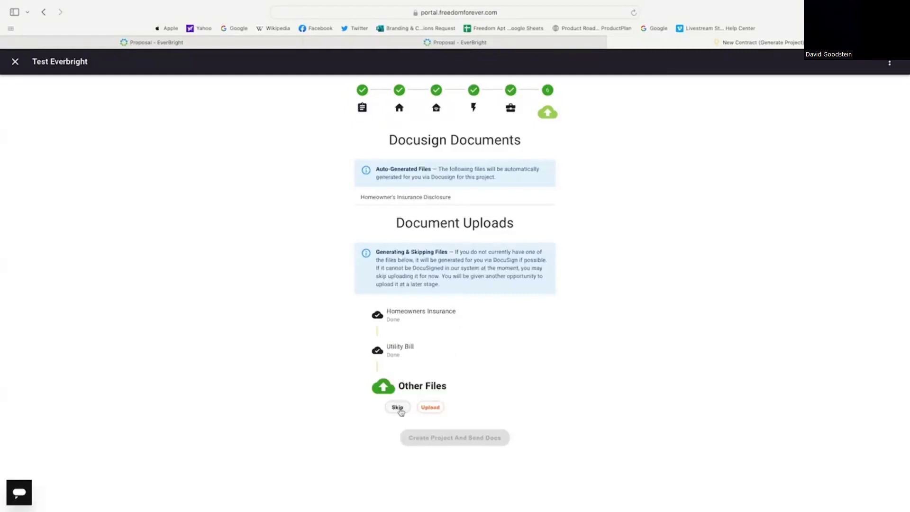
pyautogui.click(398, 408)
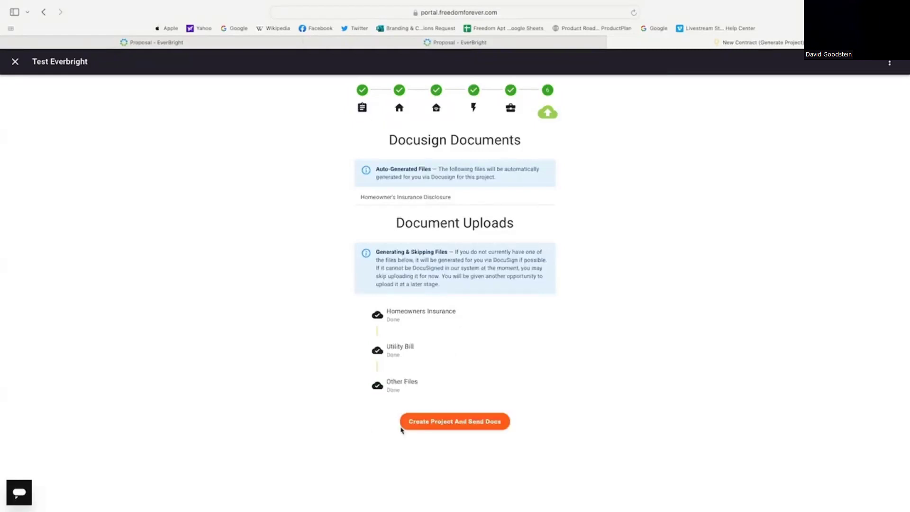
pyautogui.click(447, 425)
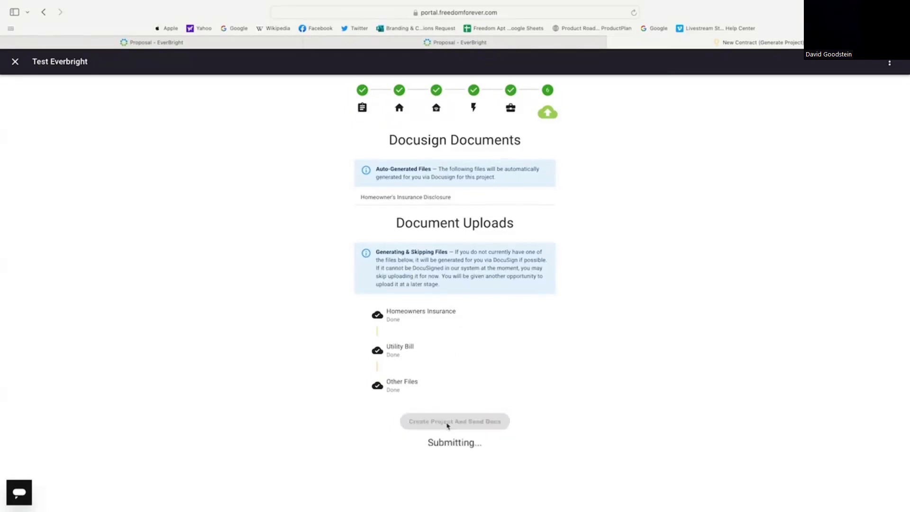